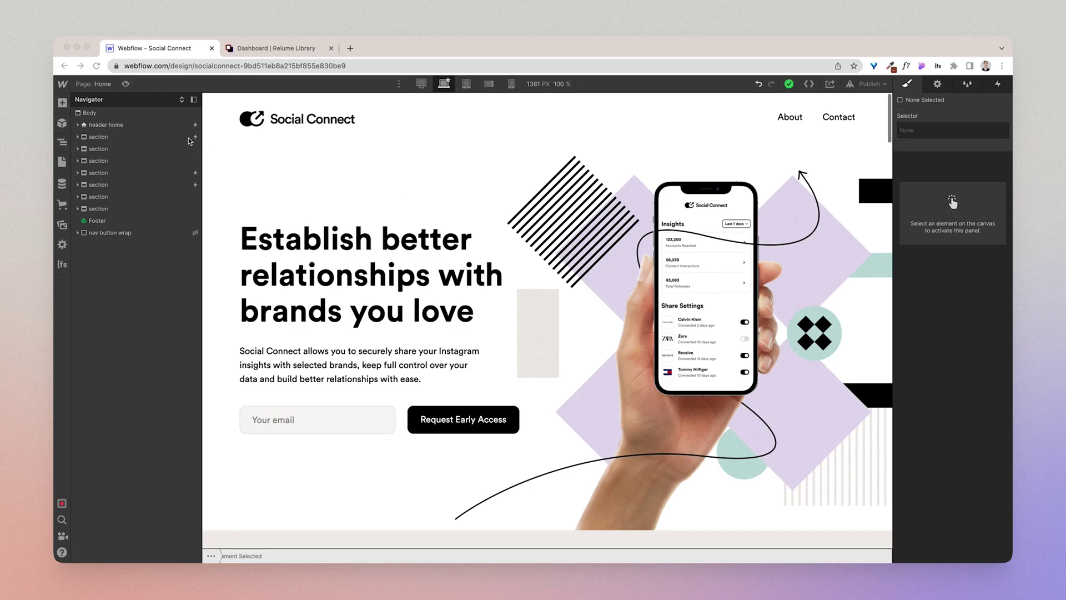
Create a new static page named Style Guide in the Social Connect project
{"action": "left_click", "coordinate": [61, 162]}
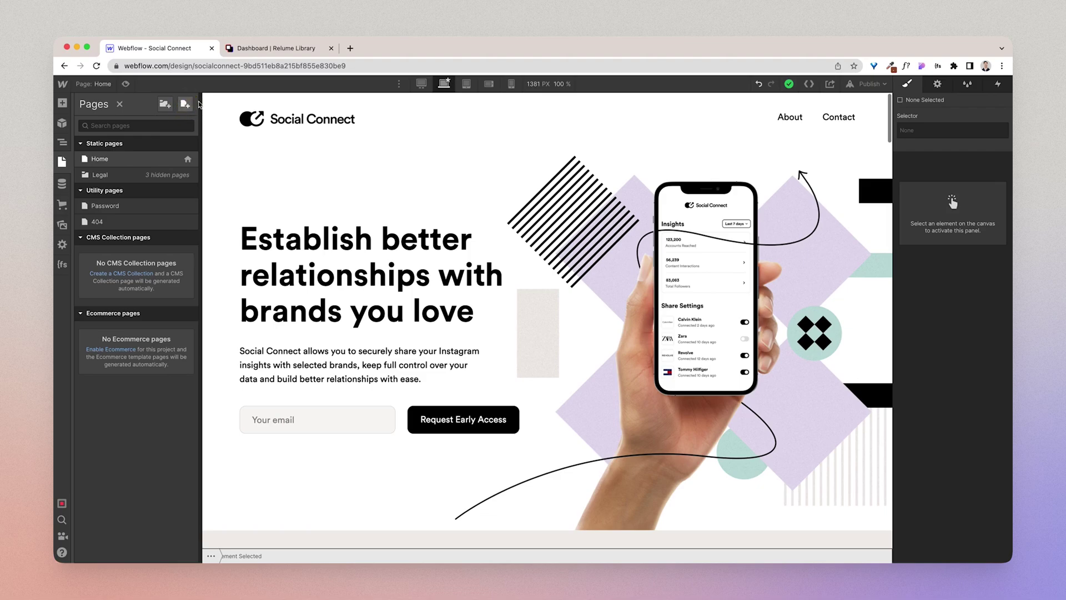
{"action": "left_click", "coordinate": [185, 106]}
{"action": "type", "text": "Style Guide"}
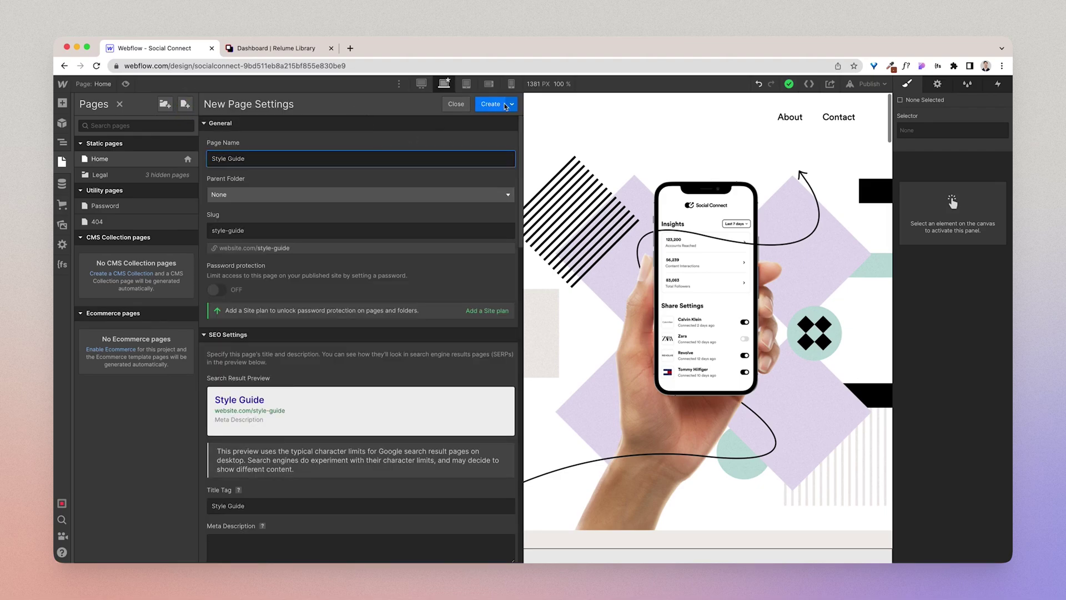
{"action": "left_click", "coordinate": [474, 123]}
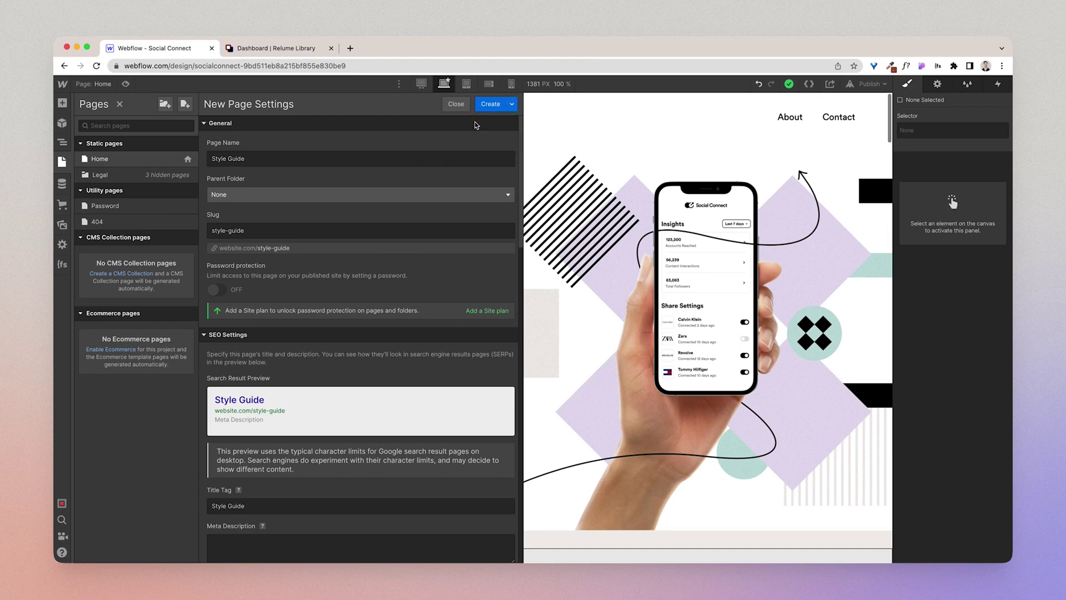
{"action": "key", "text": "Return"}
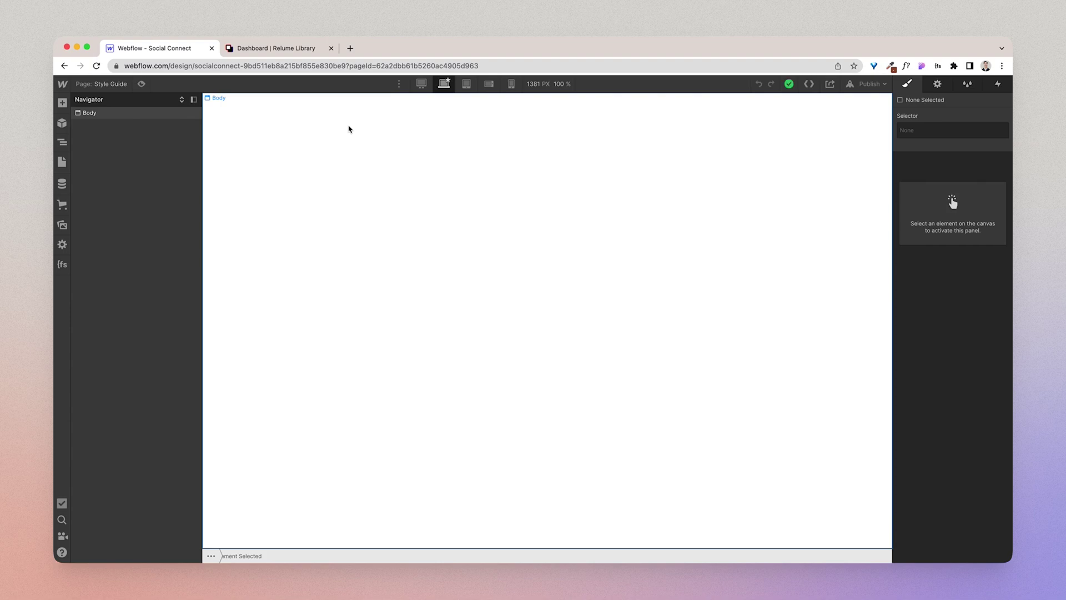
Switch to Relume Library and clone its Relume Library Style Guide as a new Webflow site
{"action": "left_click", "coordinate": [283, 50]}
{"action": "left_click", "coordinate": [952, 120]}
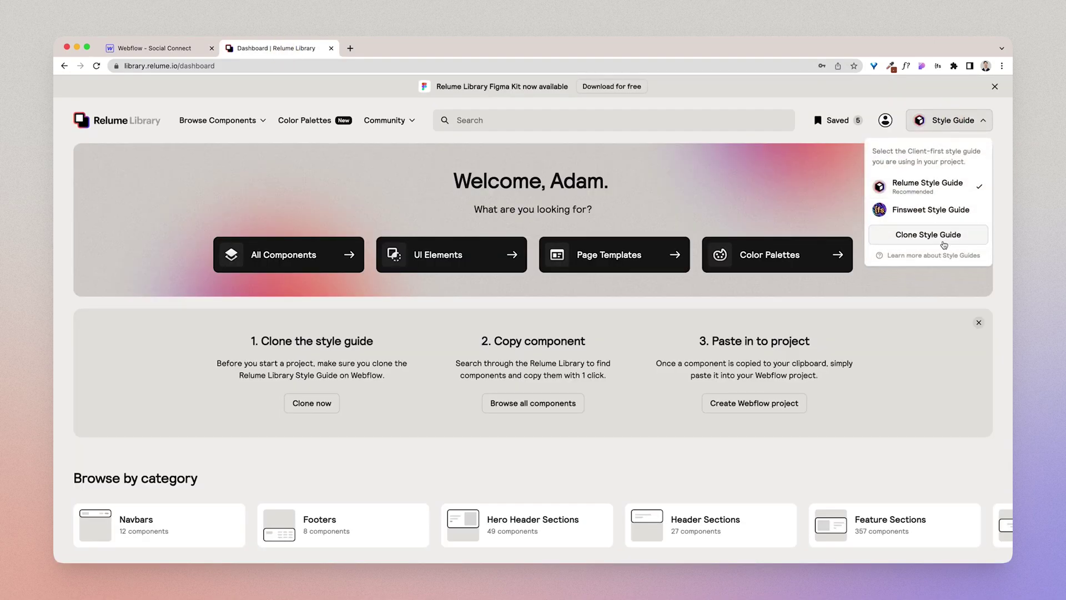
{"action": "left_click", "coordinate": [944, 240]}
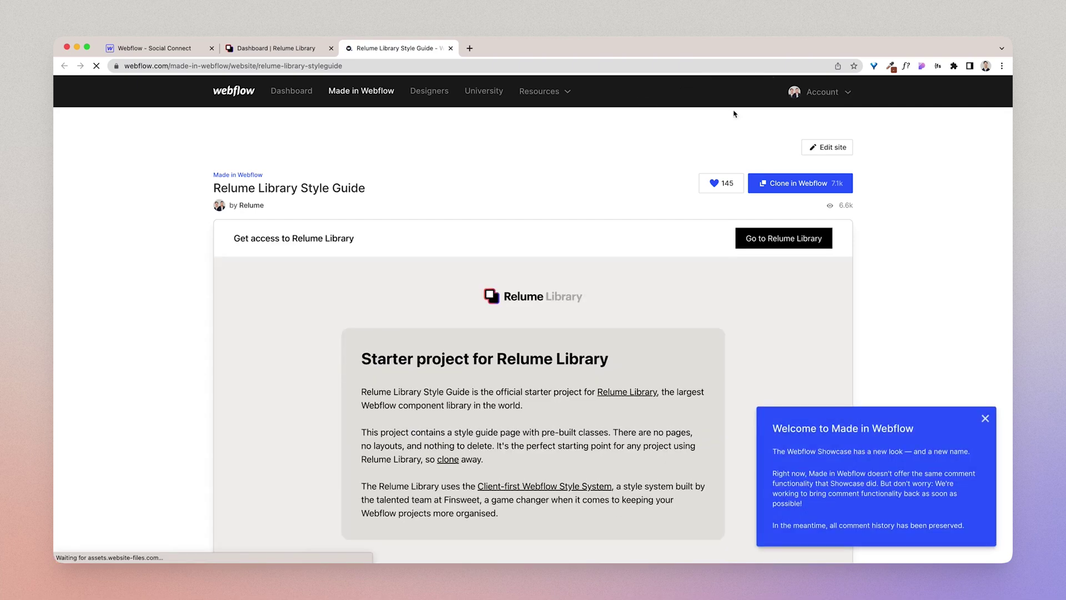
{"action": "left_click", "coordinate": [802, 184]}
{"action": "left_click", "coordinate": [638, 340]}
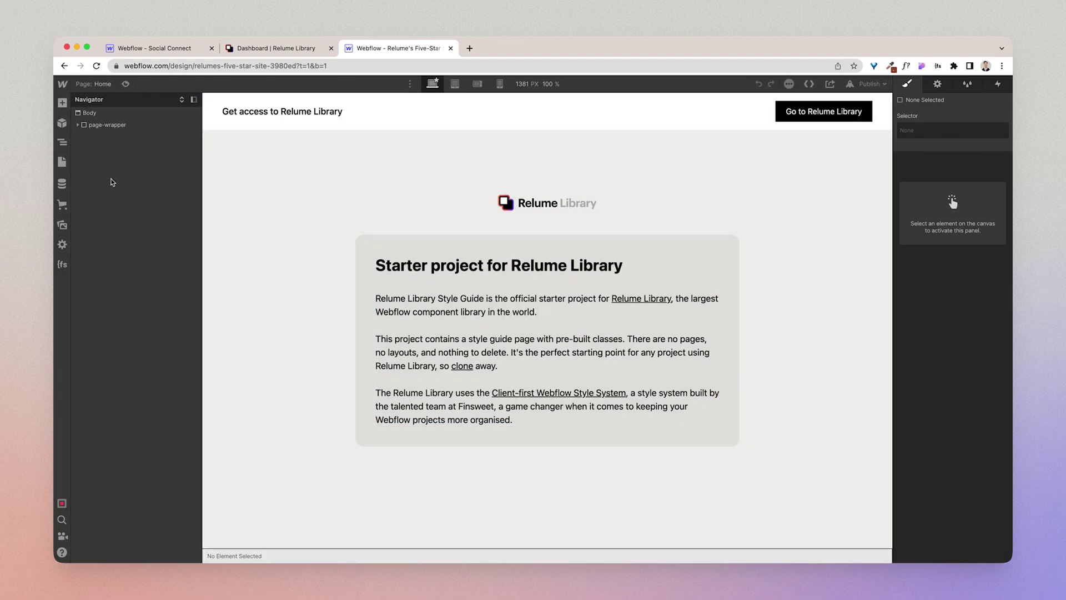
Copy the page-wrapper from the cloned site's Style Guide page and paste it into the body of Social Connect's Style Guide page
{"action": "left_click", "coordinate": [65, 165]}
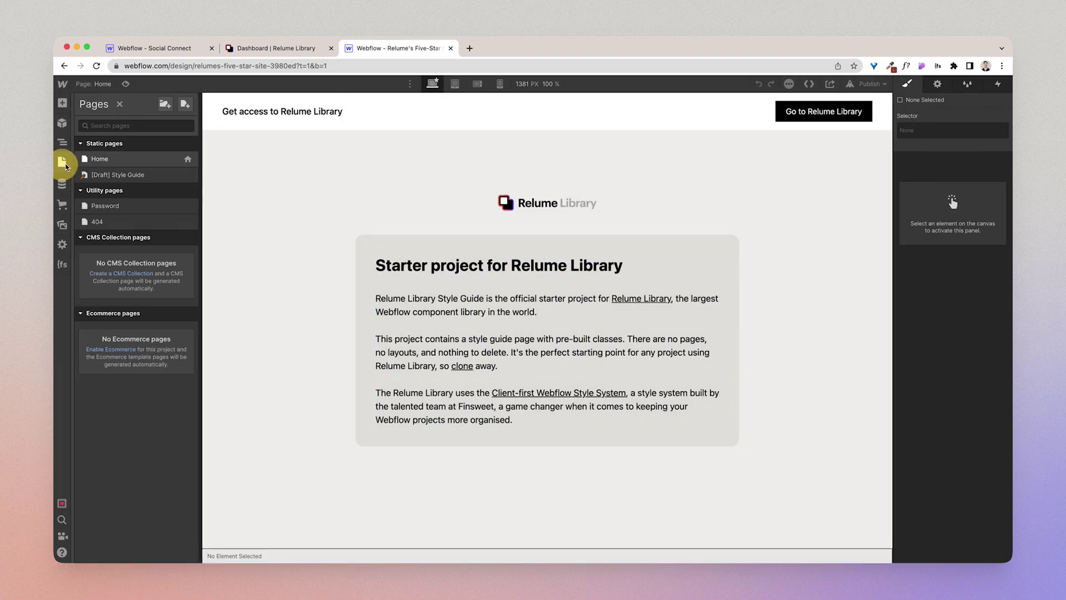
{"action": "left_click", "coordinate": [127, 175]}
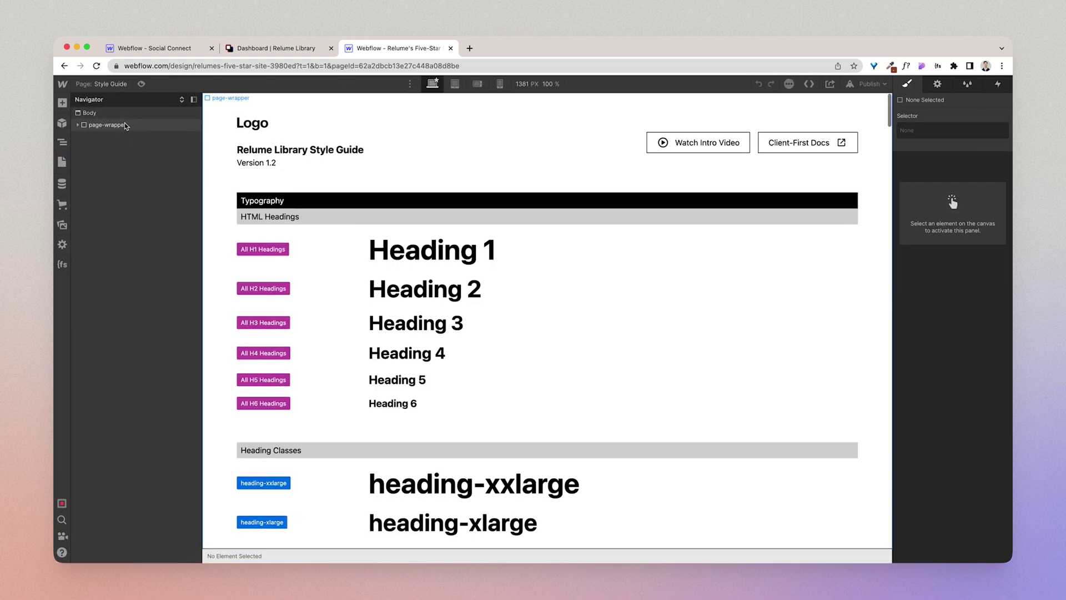
{"action": "left_click", "coordinate": [124, 125]}
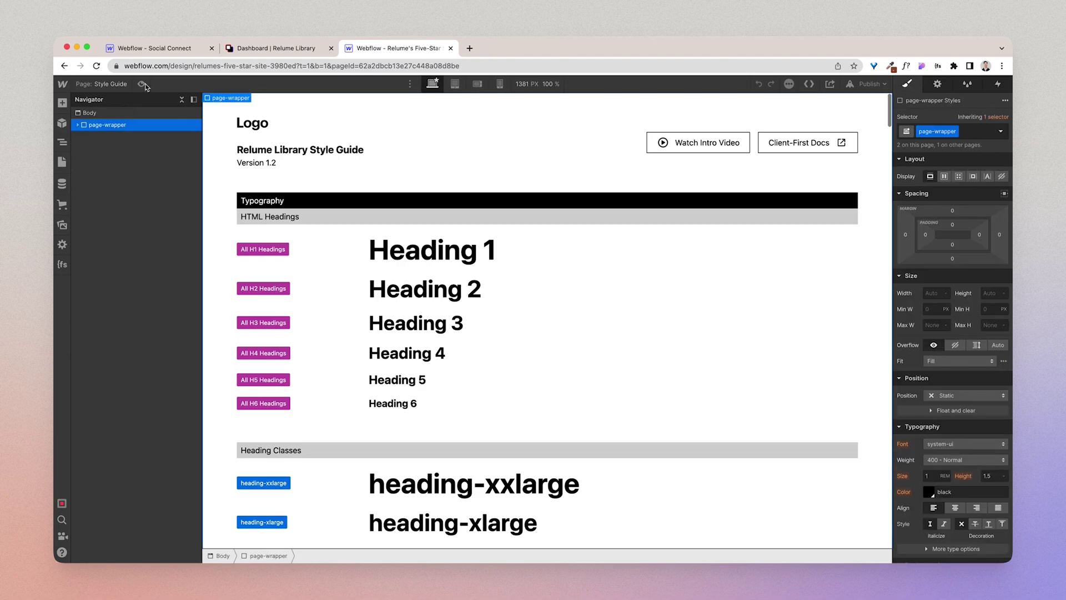
{"action": "left_click", "coordinate": [159, 50]}
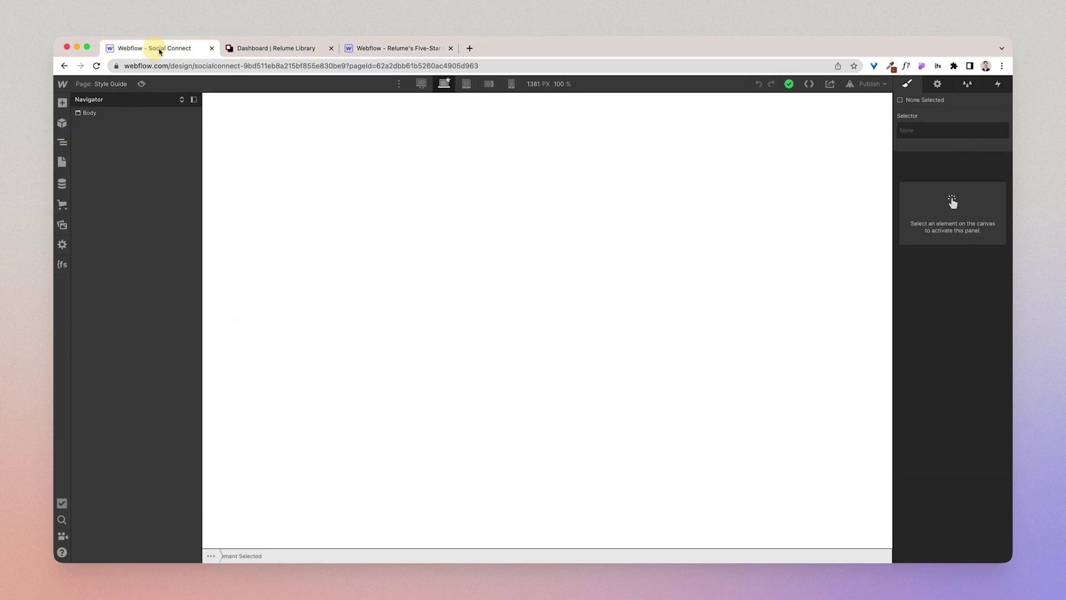
{"action": "key", "text": "super+v"}
{"action": "left_click", "coordinate": [276, 138]}
{"action": "key", "text": "super+v"}
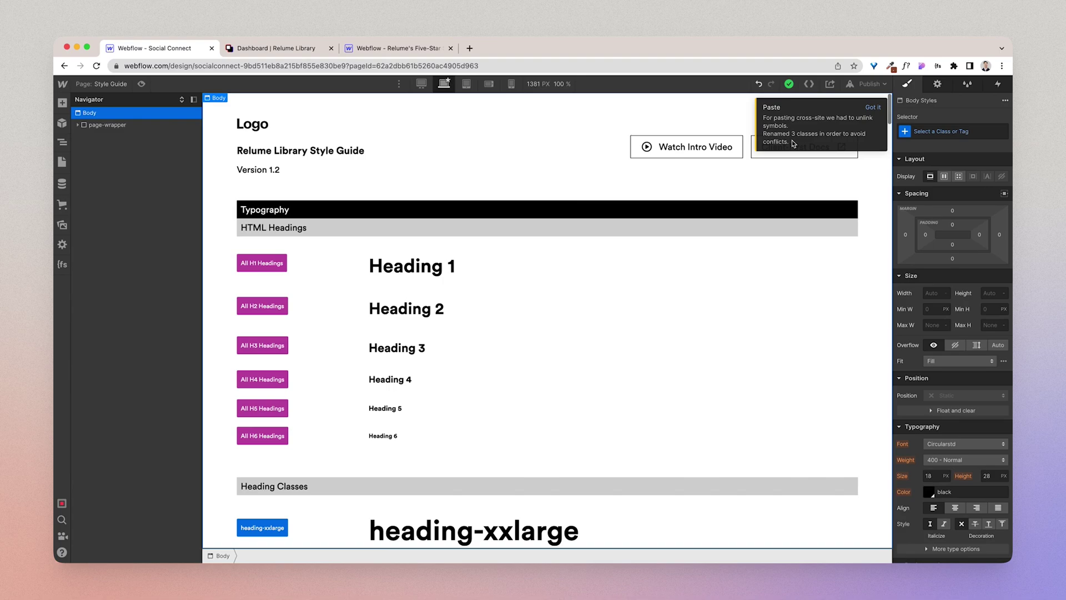
{"action": "left_click", "coordinate": [874, 108]}
Search the project's classes for "2" and examine the styles of the duplicated button class, then clear the search
{"action": "left_click", "coordinate": [969, 85]}
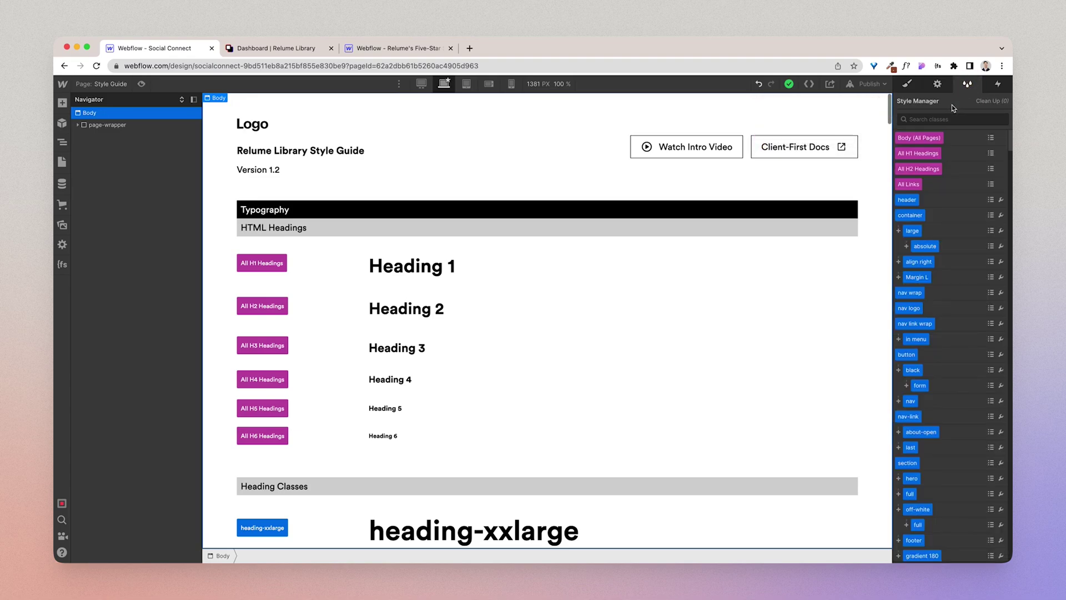
{"action": "left_click", "coordinate": [942, 119]}
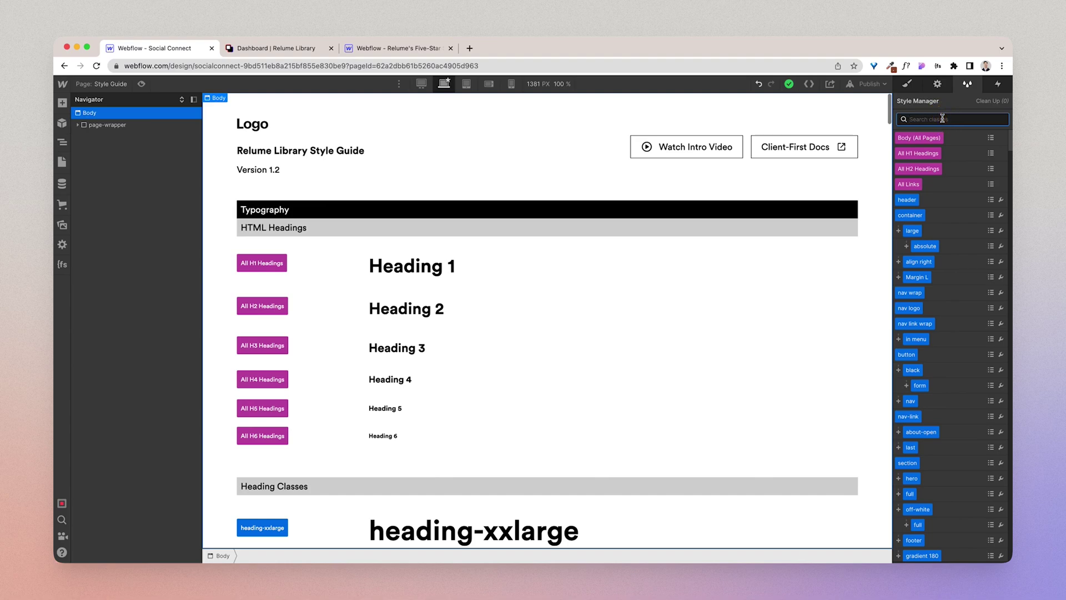
{"action": "type", "text": "2"}
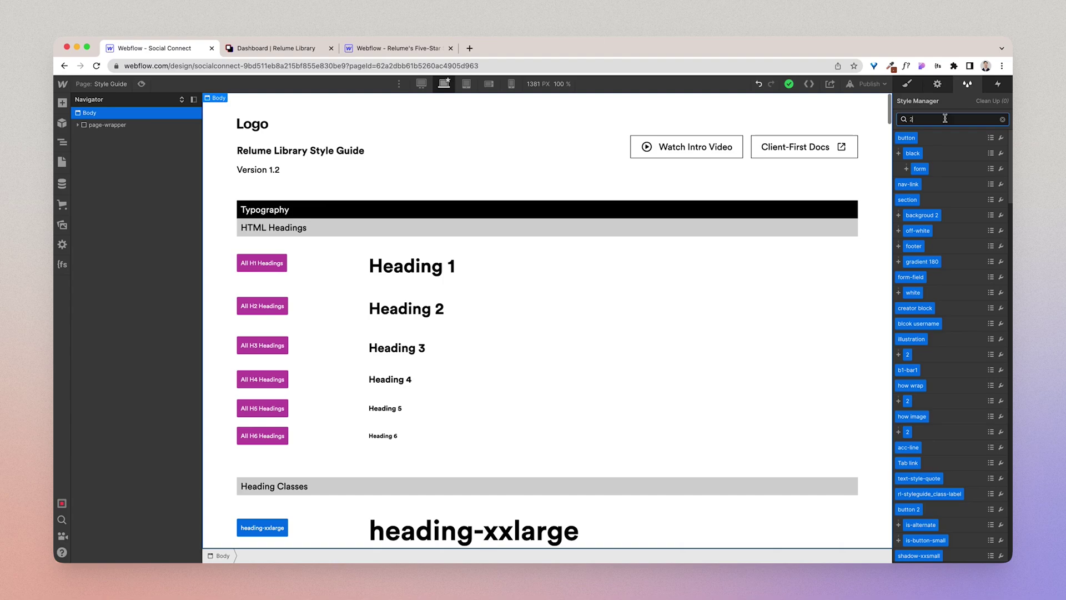
{"action": "scroll", "coordinate": [961, 203], "scroll_direction": "down", "scroll_amount": 5}
{"action": "scroll", "coordinate": [961, 202], "scroll_direction": "down", "scroll_amount": 1}
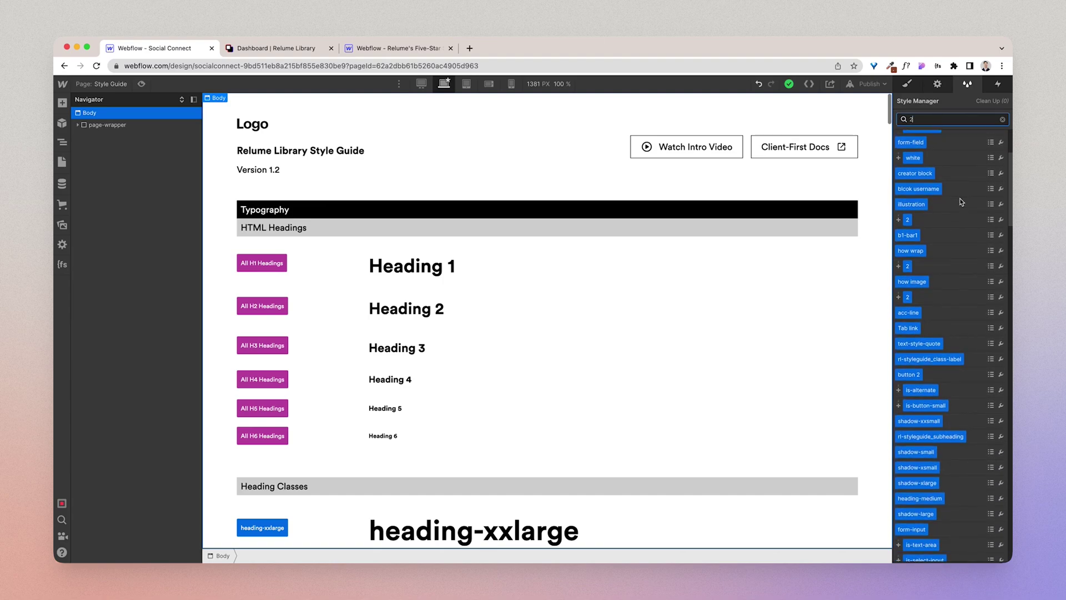
{"action": "scroll", "coordinate": [962, 202], "scroll_direction": "down", "scroll_amount": 5}
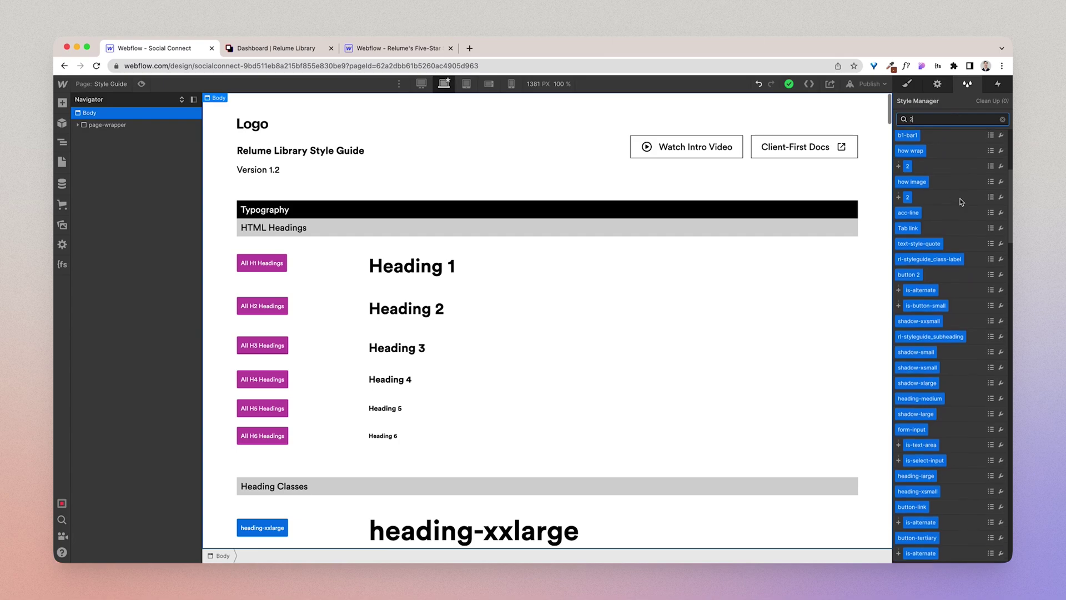
{"action": "scroll", "coordinate": [961, 202], "scroll_direction": "down", "scroll_amount": 2}
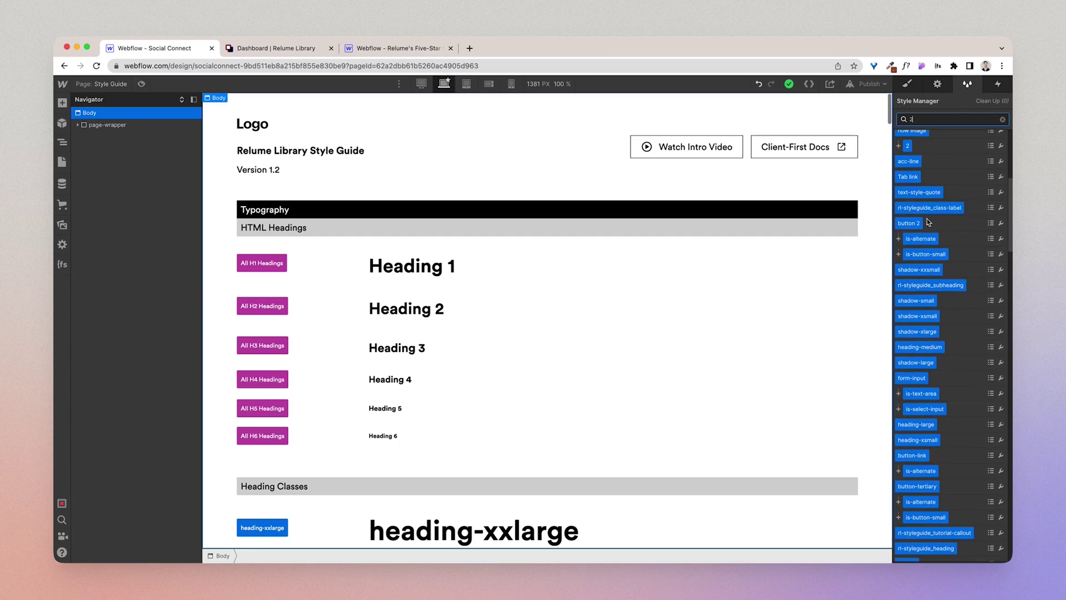
{"action": "mouse_move", "coordinate": [915, 226]}
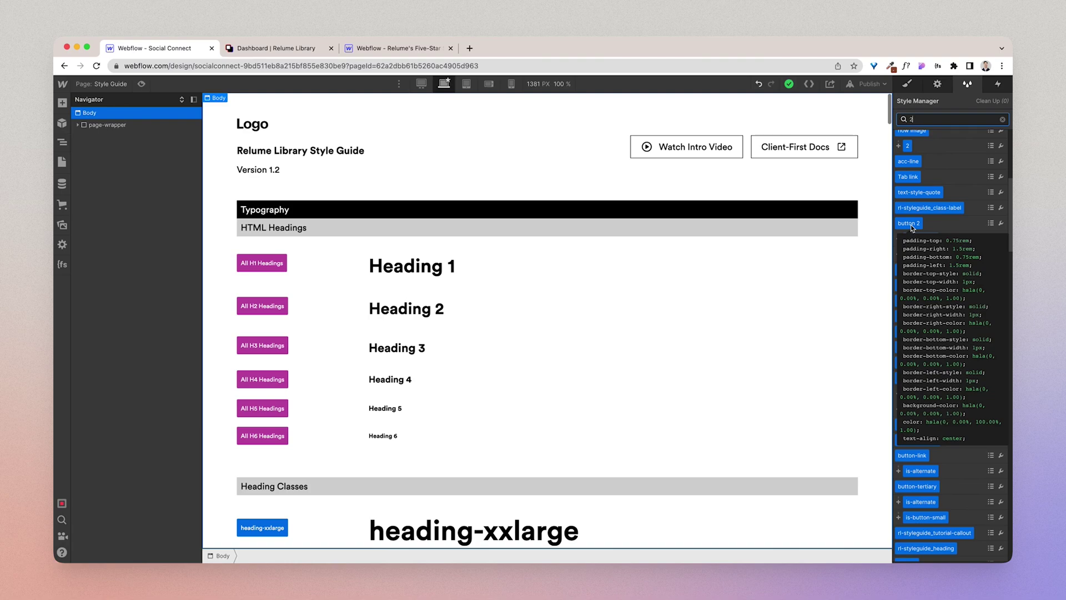
{"action": "left_click", "coordinate": [1003, 120]}
Try to rename the "button 2" class to "button" on the first sample button under UI Elements
{"action": "scroll", "coordinate": [636, 405], "scroll_direction": "down", "scroll_amount": 15}
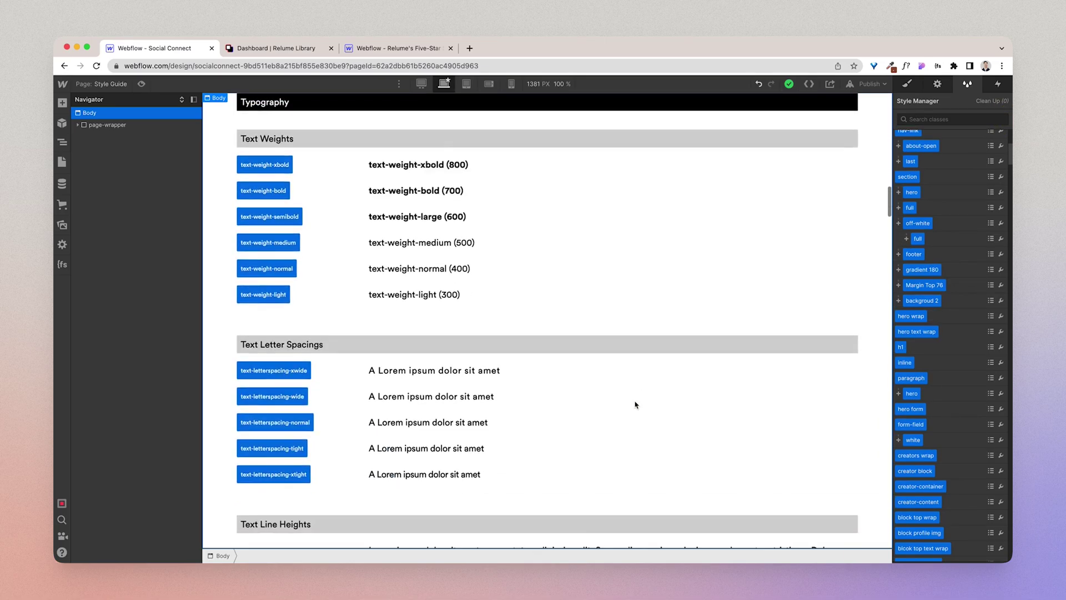
{"action": "scroll", "coordinate": [635, 405], "scroll_direction": "down", "scroll_amount": 20}
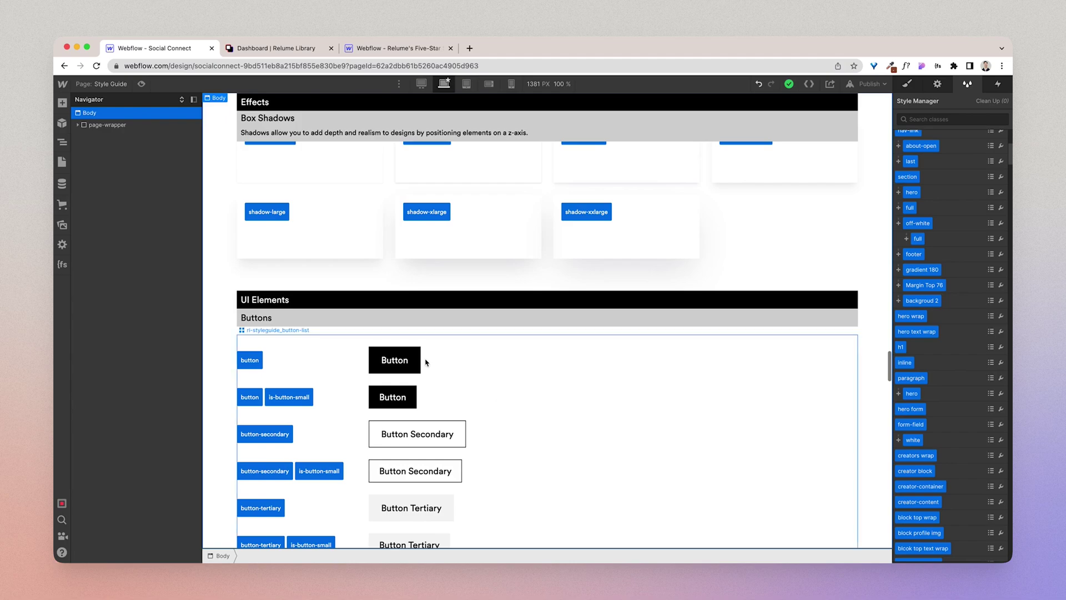
{"action": "left_click", "coordinate": [414, 364]}
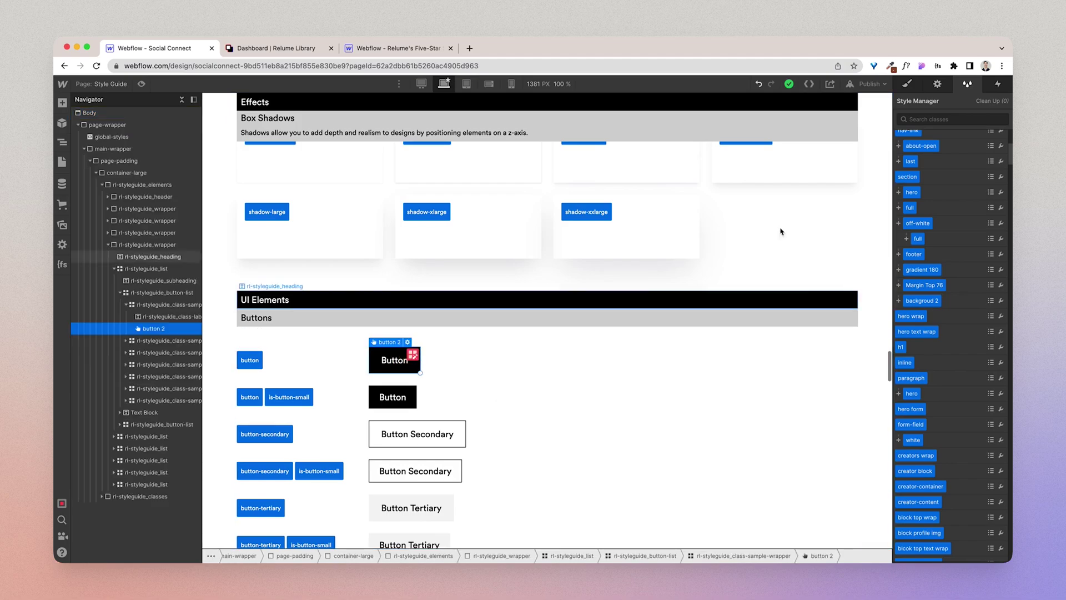
{"action": "left_click", "coordinate": [907, 85]}
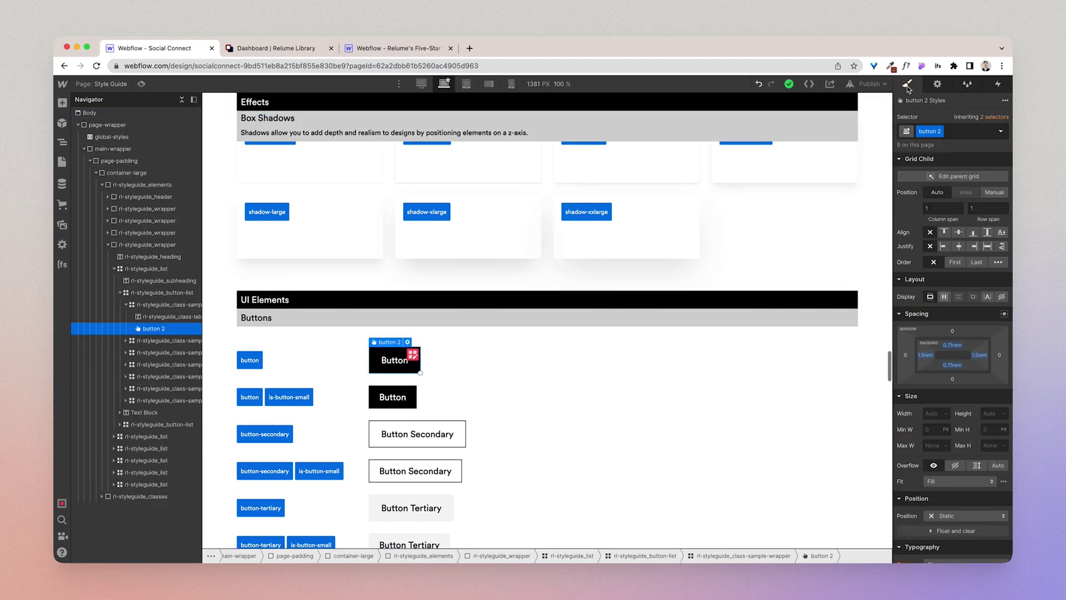
{"action": "double_click", "coordinate": [926, 131]}
{"action": "key", "text": "BackSpace"}
{"action": "key", "text": "BackSpace"}
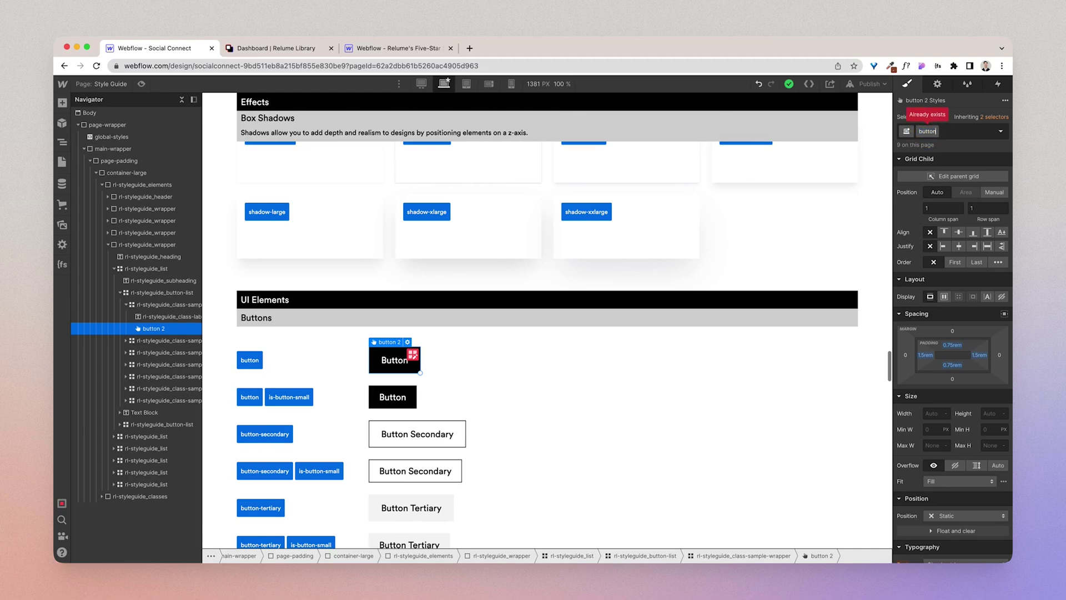
{"action": "key", "text": "Return"}
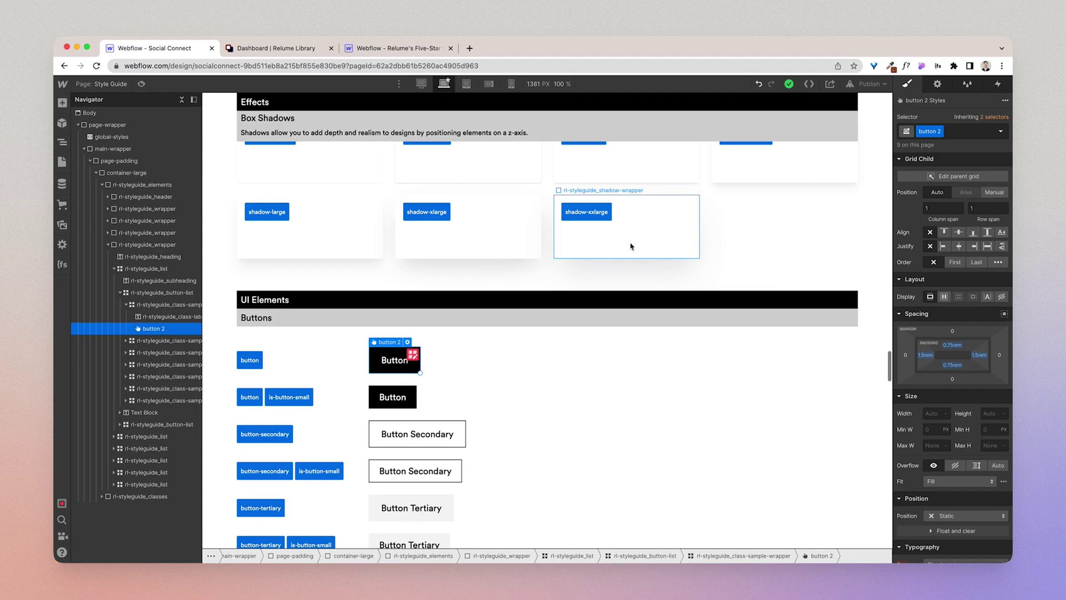
Duplicate the sample button and replace the copy's class with the existing "button" class
{"action": "key", "text": "super+d"}
{"action": "left_click", "coordinate": [294, 385]}
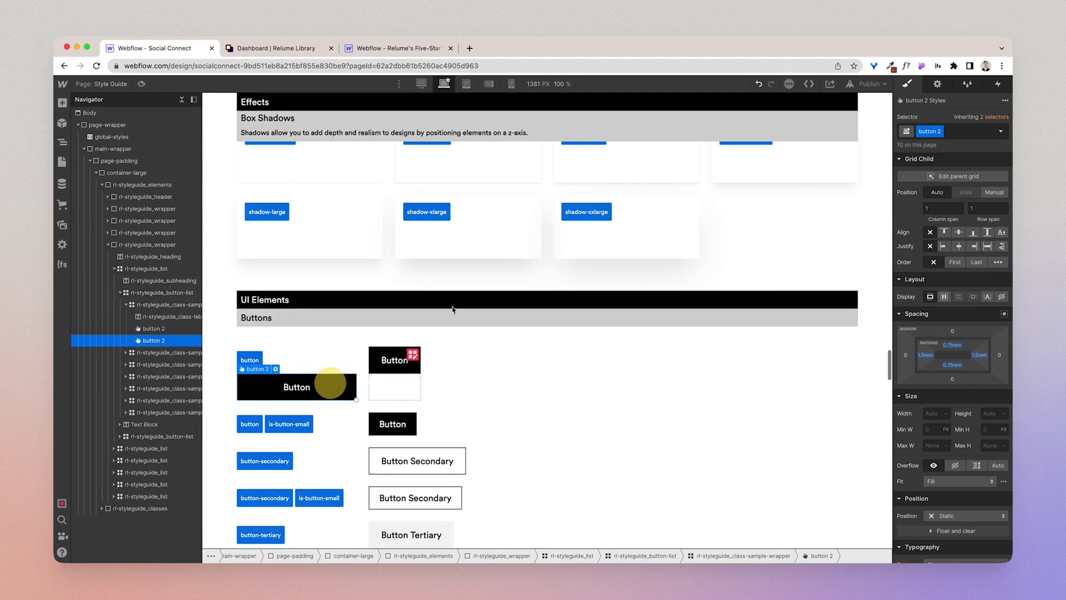
{"action": "left_click", "coordinate": [980, 136]}
{"action": "key", "text": "BackSpace"}
{"action": "type", "text": "butto"}
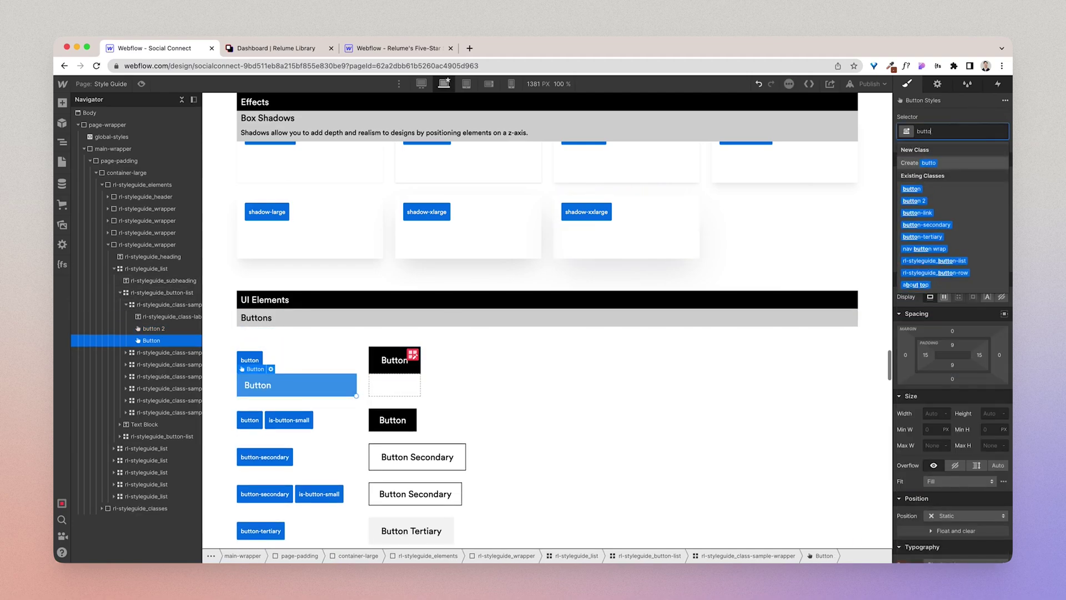
{"action": "type", "text": "n"}
{"action": "left_click", "coordinate": [952, 162]}
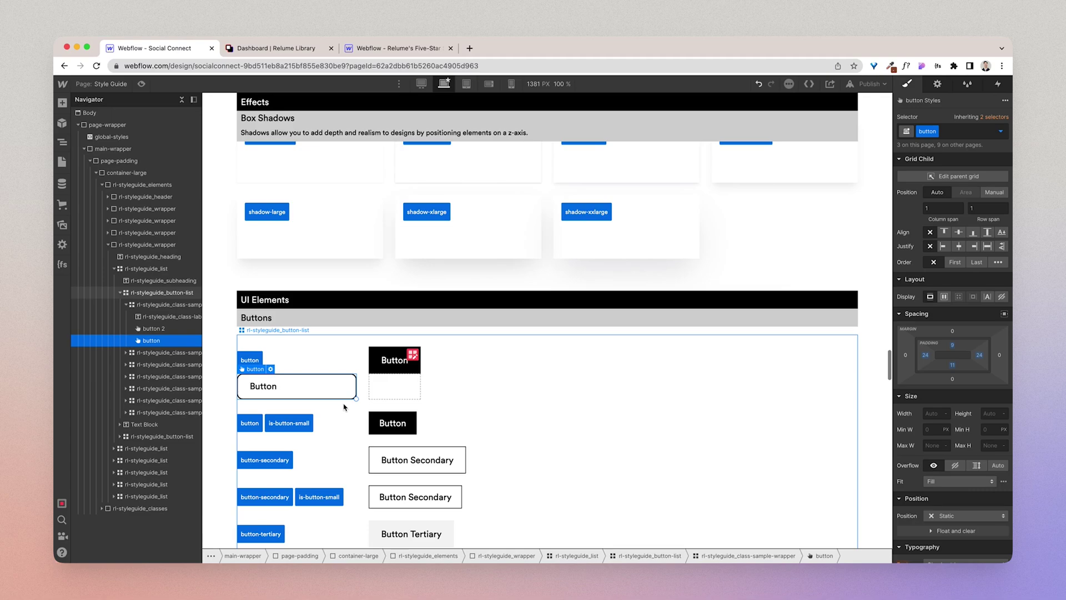
Rename the duplicated button's class to "button-old"
{"action": "left_click", "coordinate": [917, 132]}
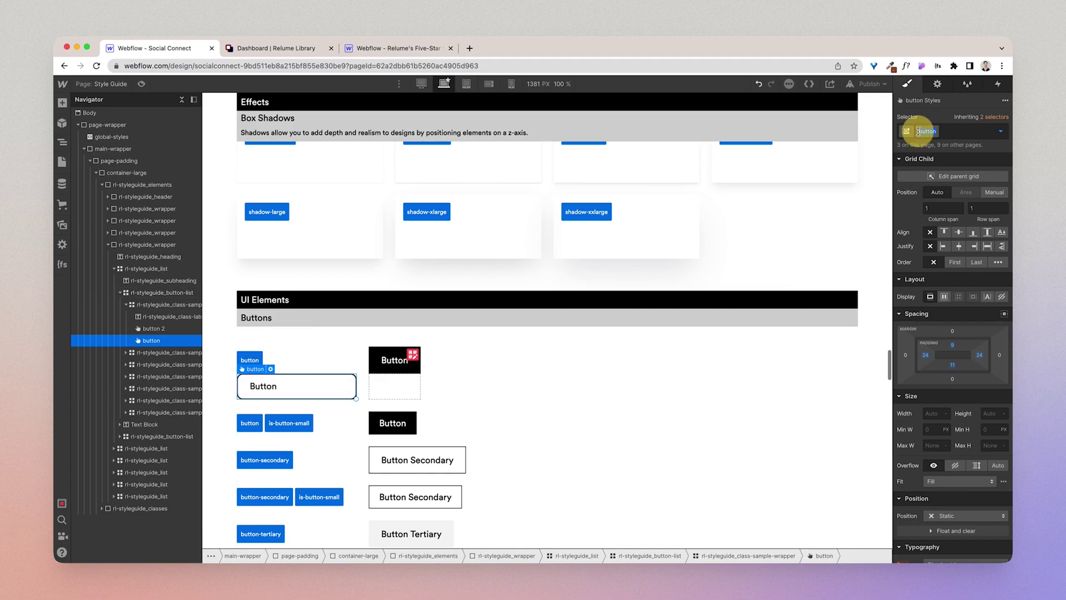
{"action": "key", "text": "Right"}
{"action": "type", "text": "-o"}
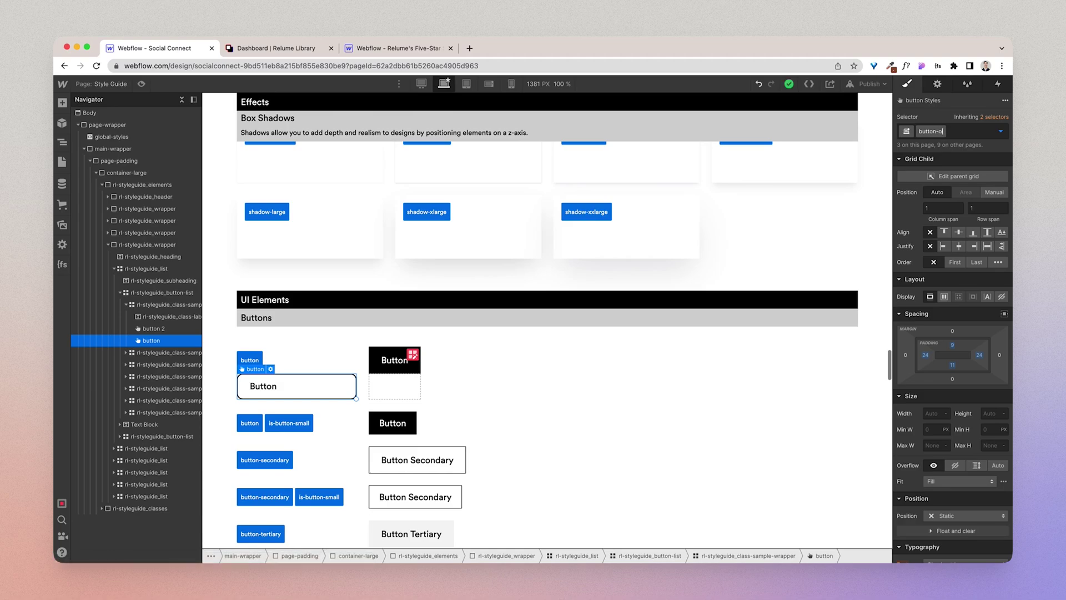
{"action": "type", "text": "ld"}
{"action": "key", "text": "Return"}
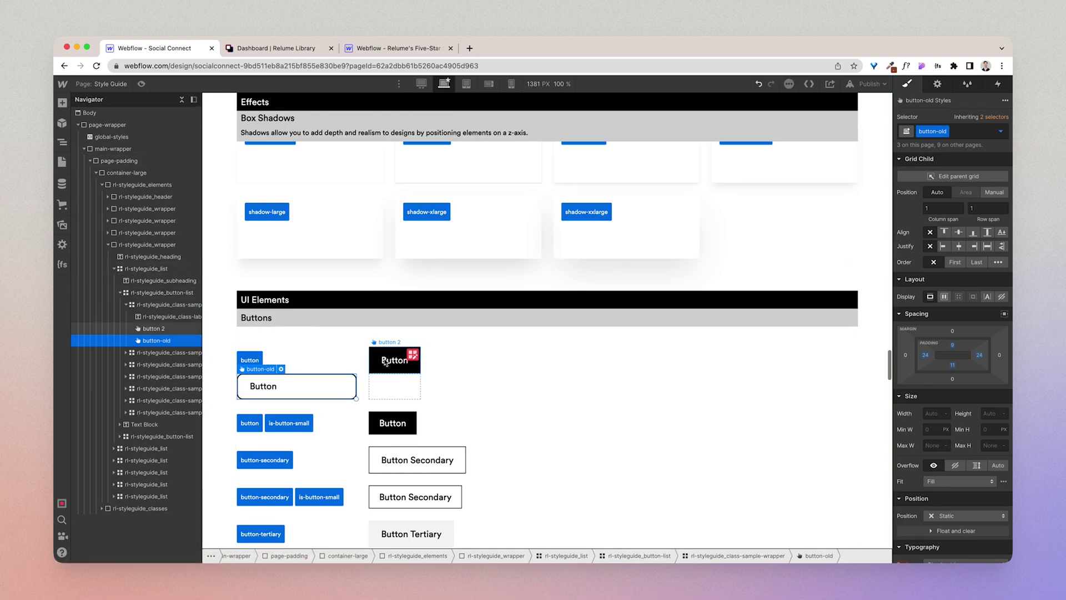
Review the old button's typography and border styles, and rename the original sample button's "button 2" class to "button"
{"action": "scroll", "coordinate": [962, 467], "scroll_direction": "down", "scroll_amount": 10}
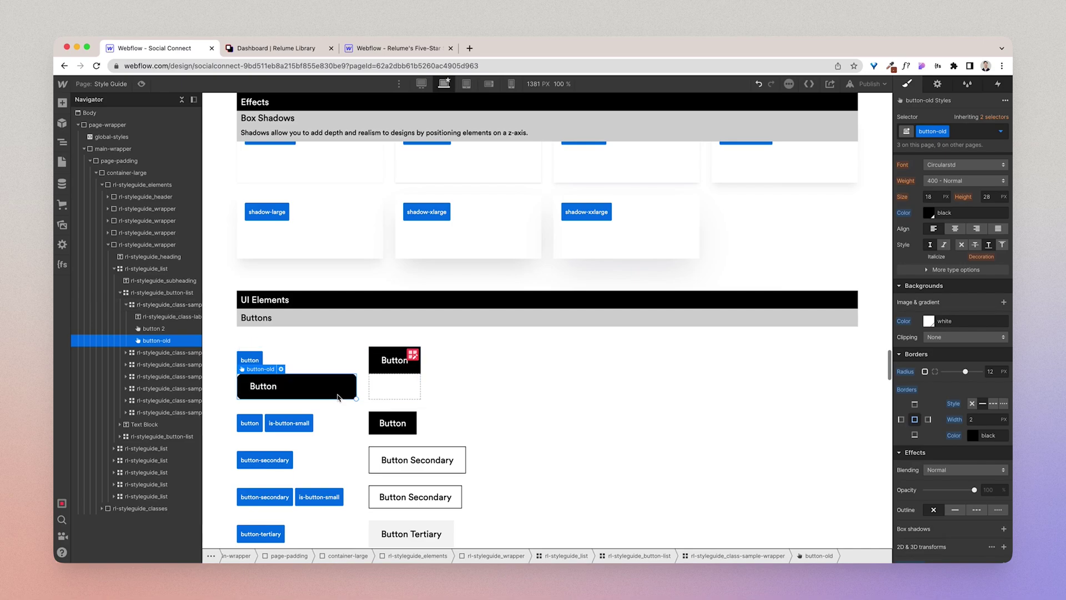
{"action": "left_click", "coordinate": [391, 360]}
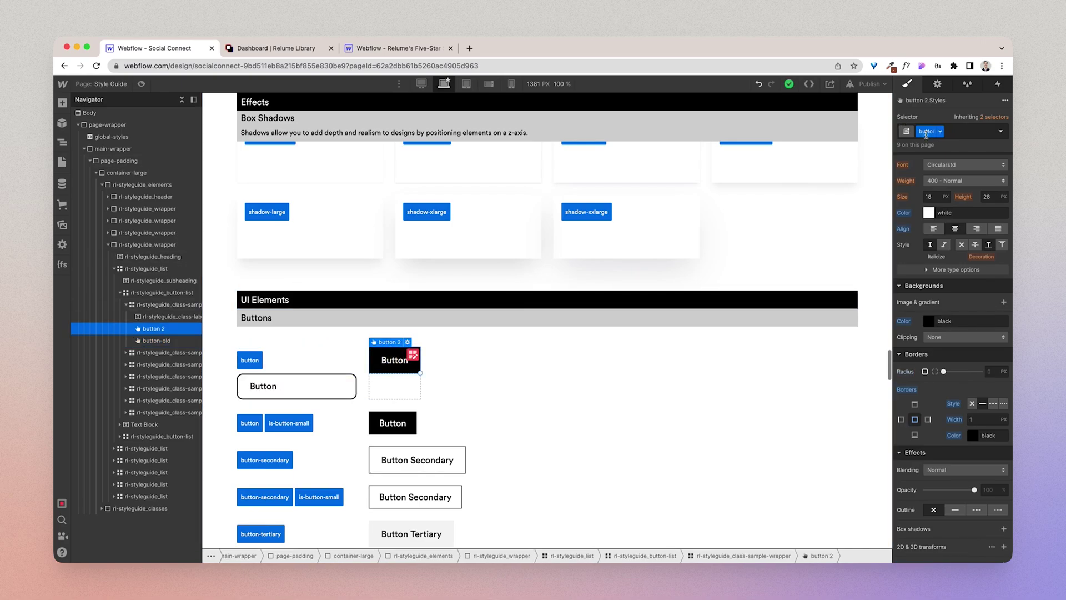
{"action": "double_click", "coordinate": [925, 133]}
{"action": "key", "text": "Return"}
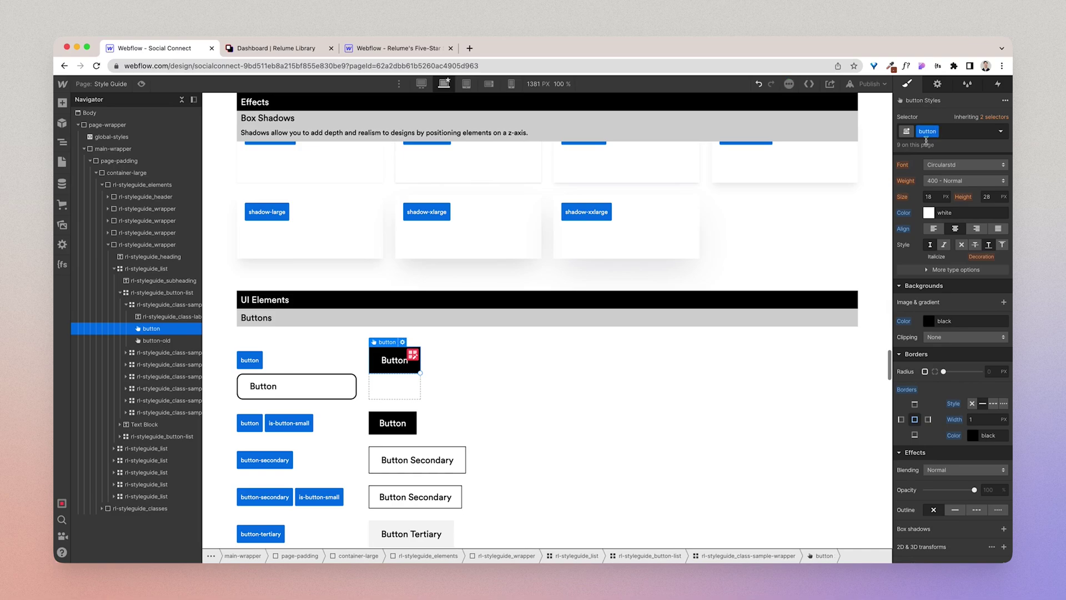
Set the sample button's border width to 2 px and its corner radius to 12 px
{"action": "left_click", "coordinate": [977, 419]}
{"action": "type", "text": "2"}
{"action": "left_click", "coordinate": [995, 371]}
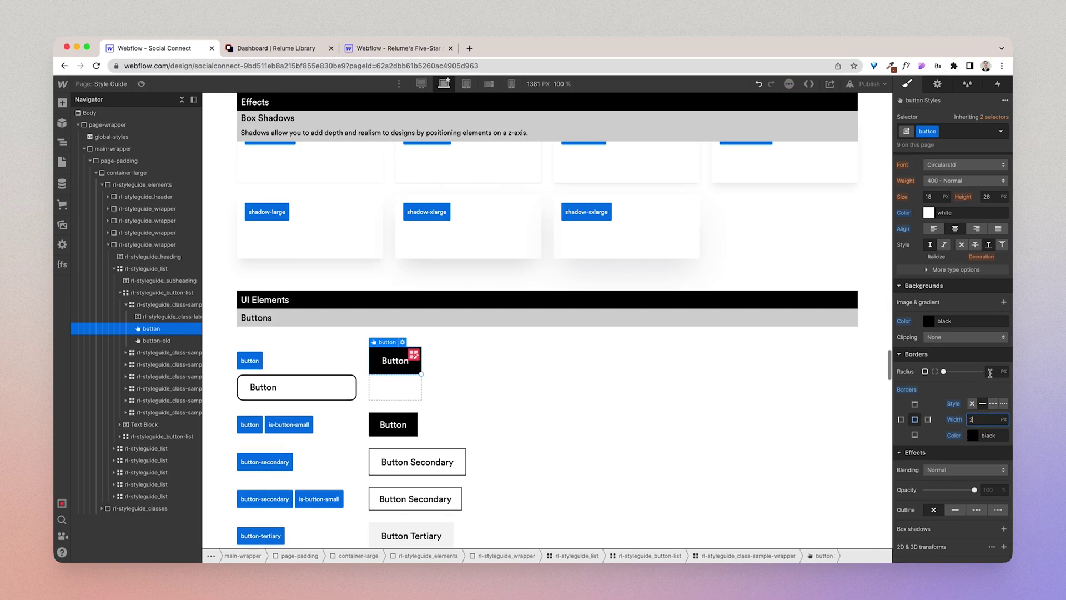
{"action": "type", "text": "12"}
Change the button class's background colour to the White swatch and its text colour to the Black swatch
{"action": "left_click", "coordinate": [932, 323]}
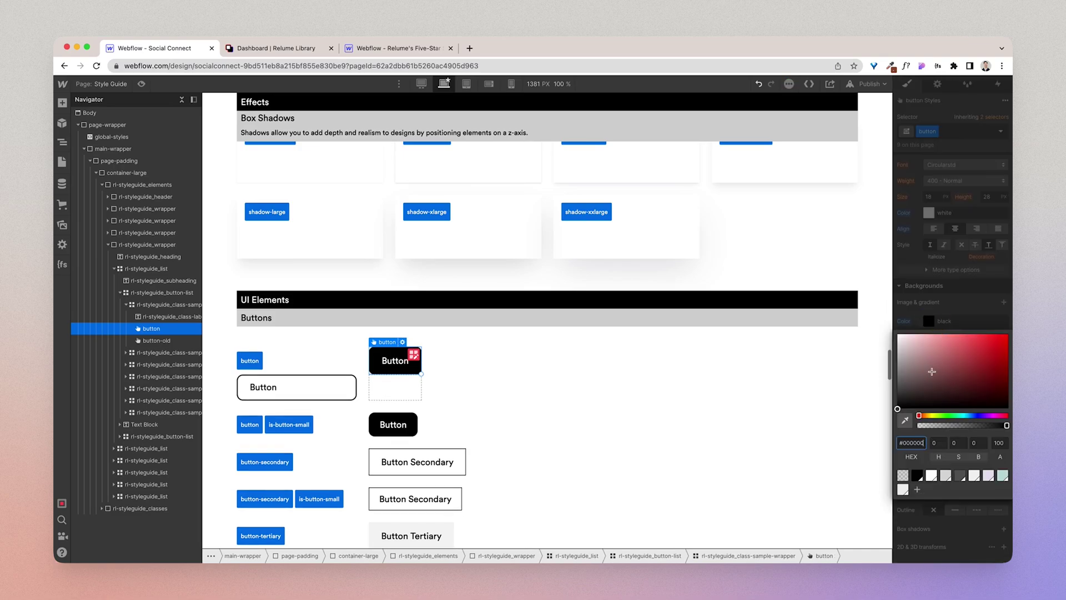
{"action": "left_click", "coordinate": [930, 475]}
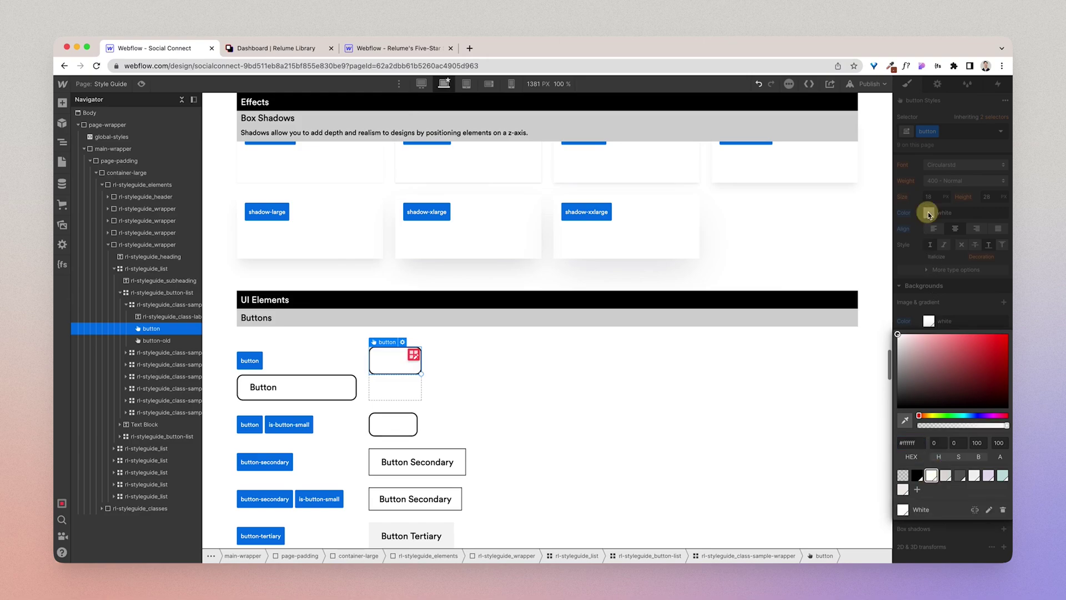
{"action": "left_click", "coordinate": [928, 212]}
{"action": "left_click", "coordinate": [917, 385]}
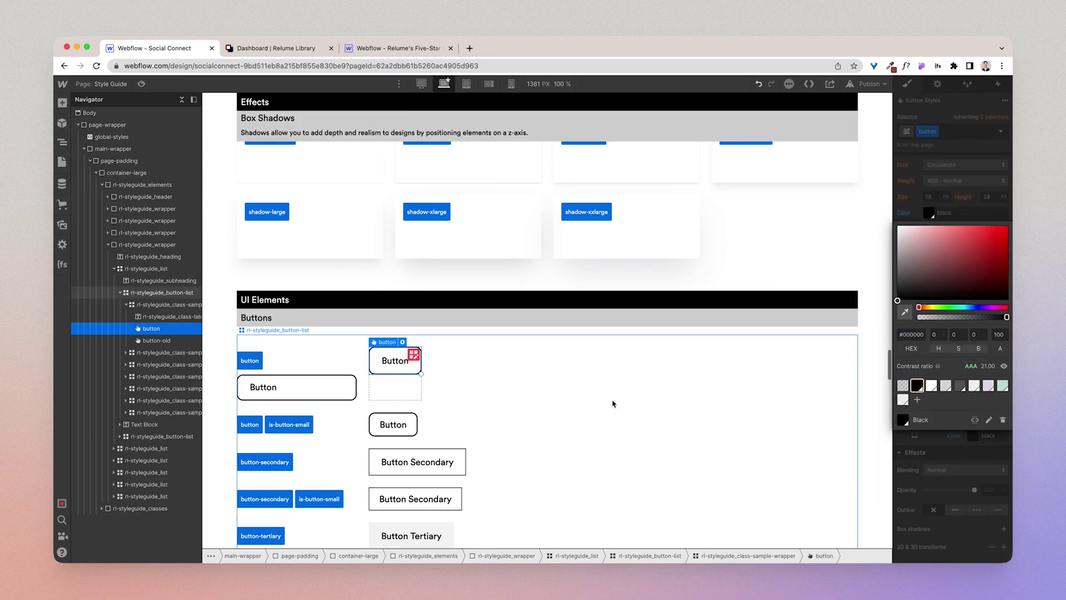
Delete the duplicated button-old sample from the Buttons list under UI Elements
{"action": "left_click", "coordinate": [349, 394]}
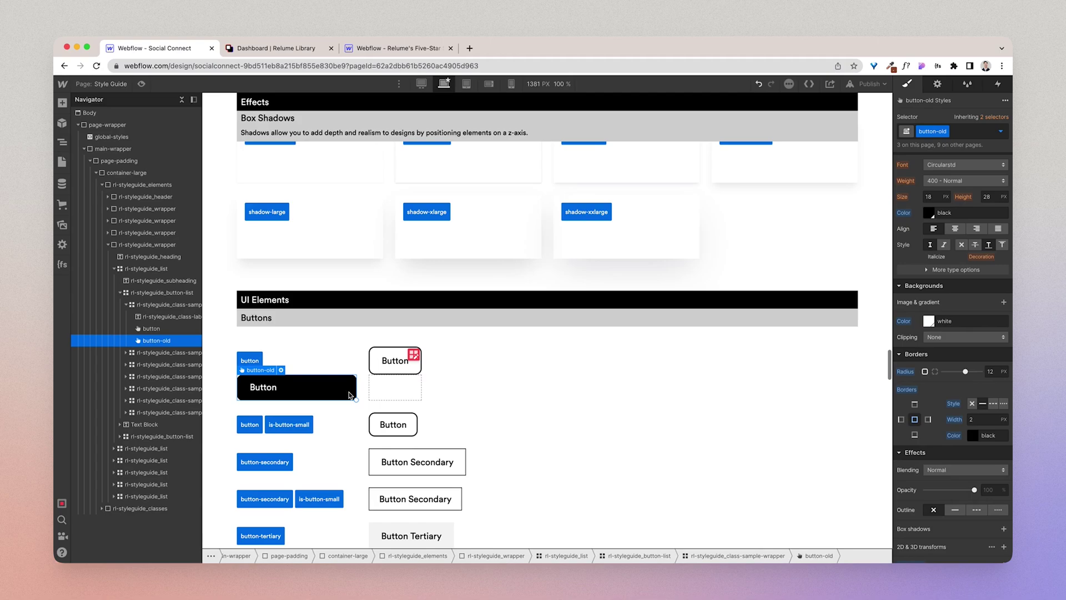
{"action": "key", "text": "Delete"}
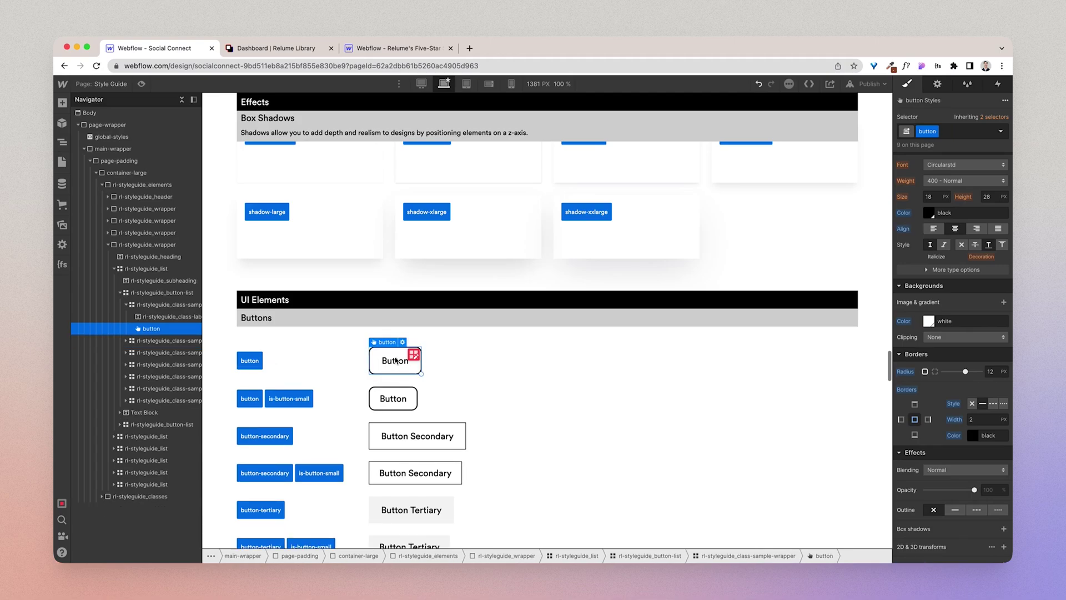
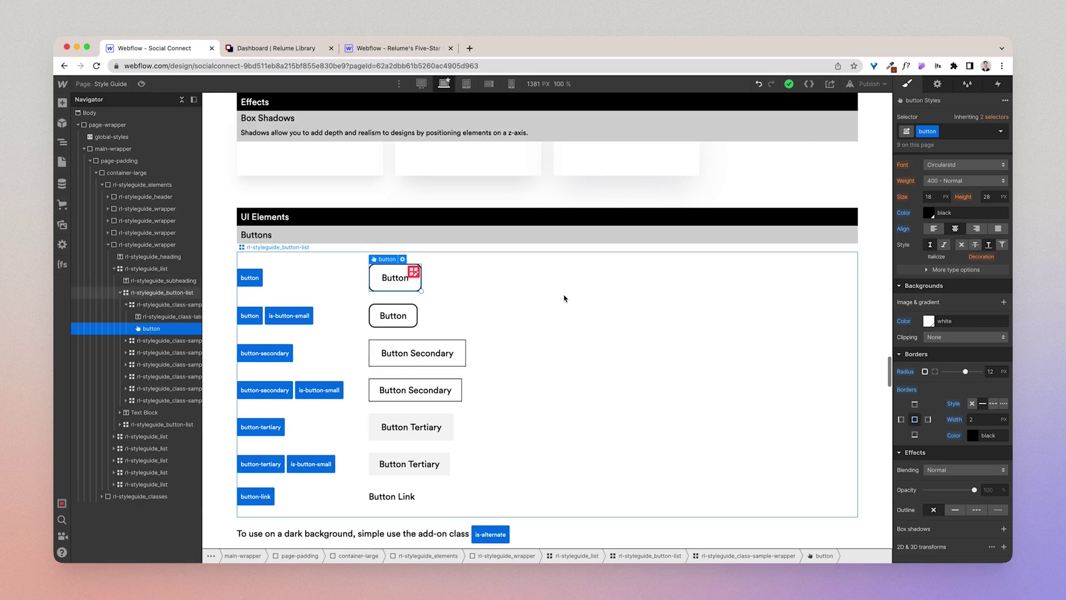
Review the project's existing classes in the Style Manager, and return to the element style settings
{"action": "scroll", "coordinate": [678, 273], "scroll_direction": "up", "scroll_amount": 10}
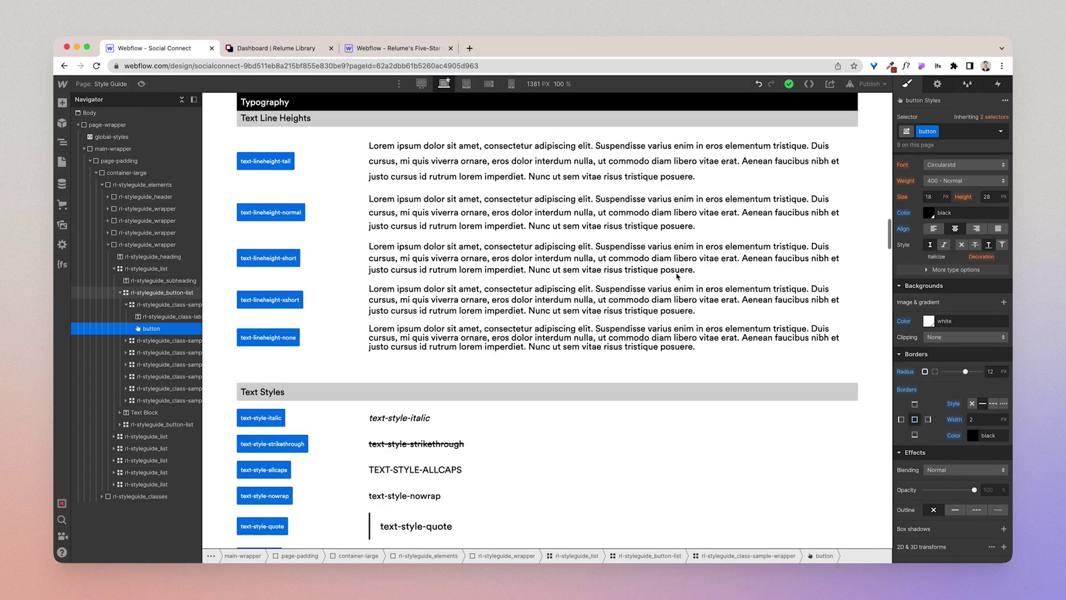
{"action": "scroll", "coordinate": [676, 275], "scroll_direction": "up", "scroll_amount": 5}
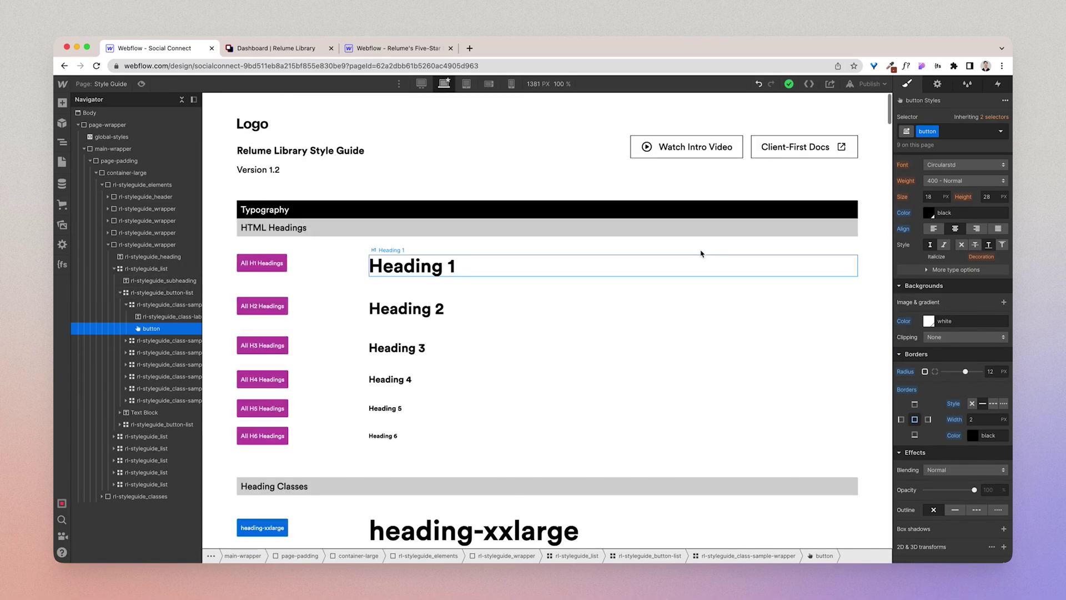
{"action": "left_click", "coordinate": [966, 85]}
{"action": "left_click", "coordinate": [966, 119]}
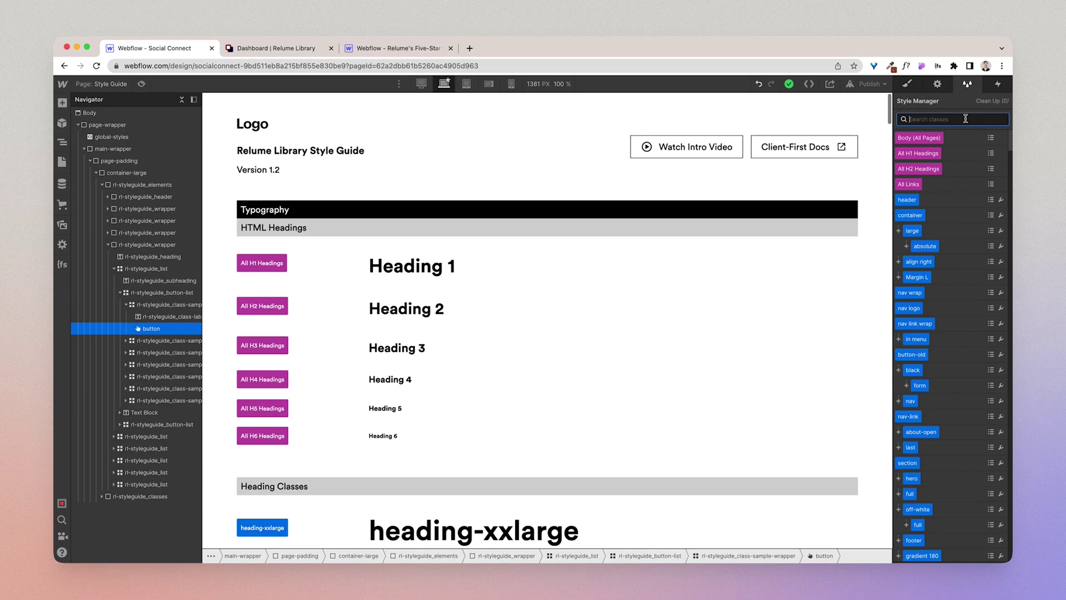
{"action": "left_click", "coordinate": [907, 83]}
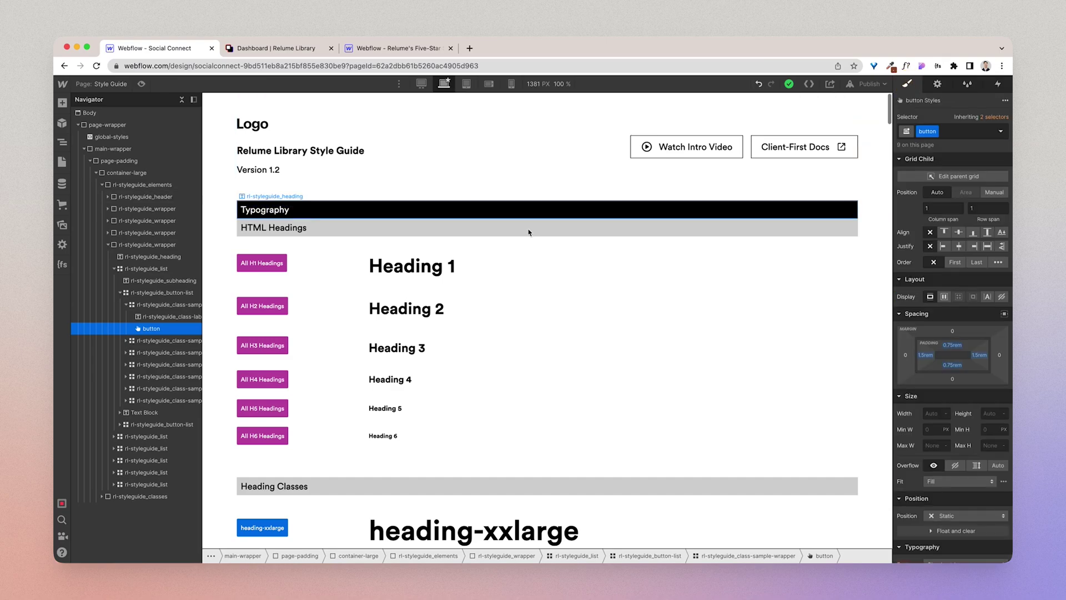
Select the All H1 Headings tag on the Heading 1 sample and set its top and bottom margins to 0
{"action": "left_click", "coordinate": [430, 268]}
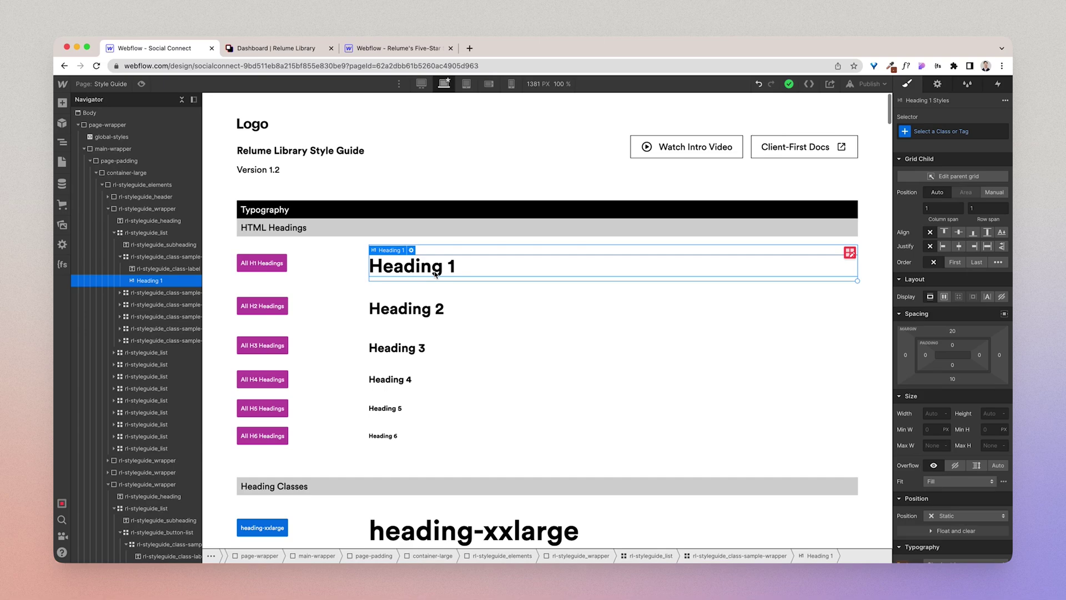
{"action": "left_click", "coordinate": [943, 132]}
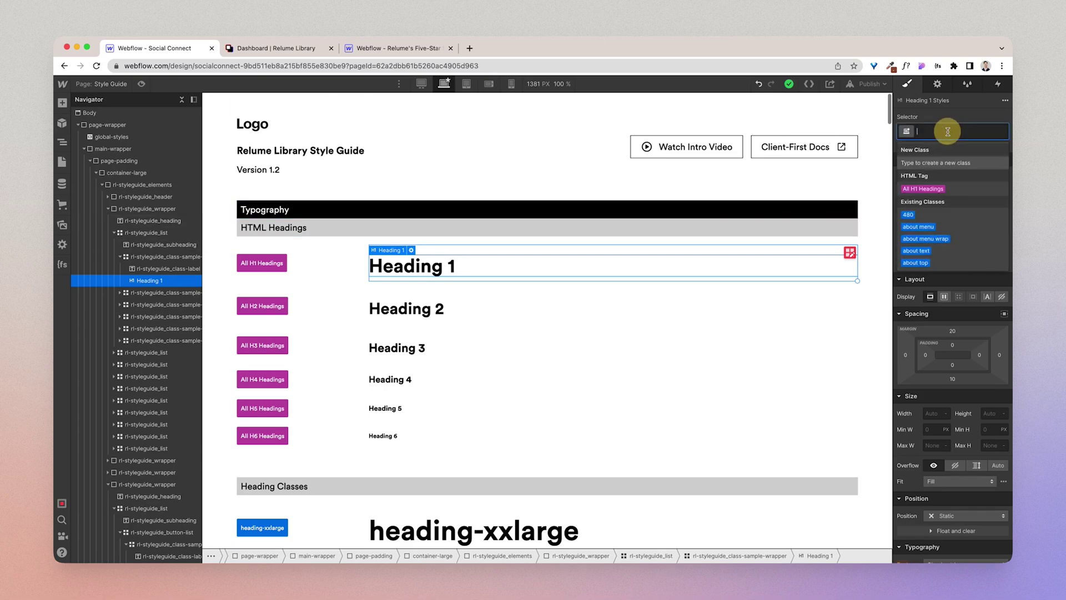
{"action": "left_click", "coordinate": [936, 188]}
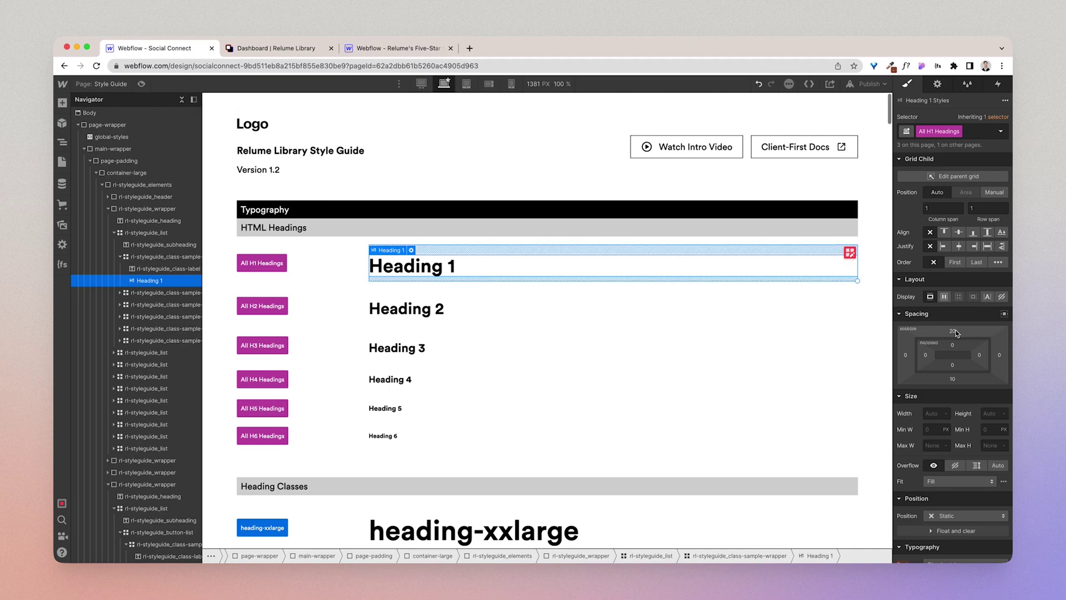
{"action": "left_click", "coordinate": [952, 345]}
{"action": "key", "text": "Return"}
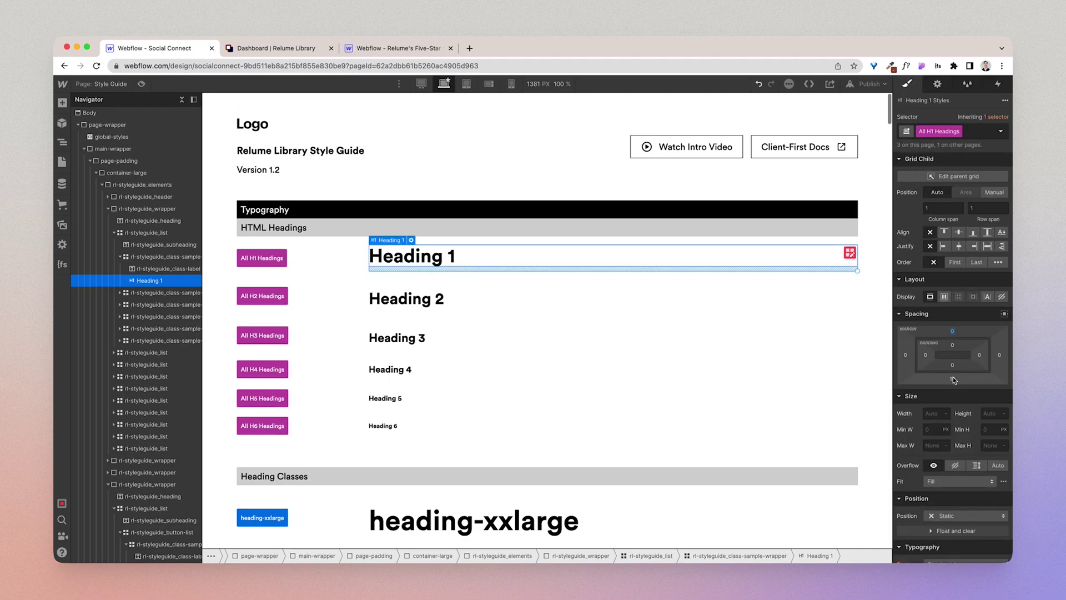
{"action": "left_click", "coordinate": [952, 378]}
{"action": "type", "text": "0"}
{"action": "key", "text": "Return"}
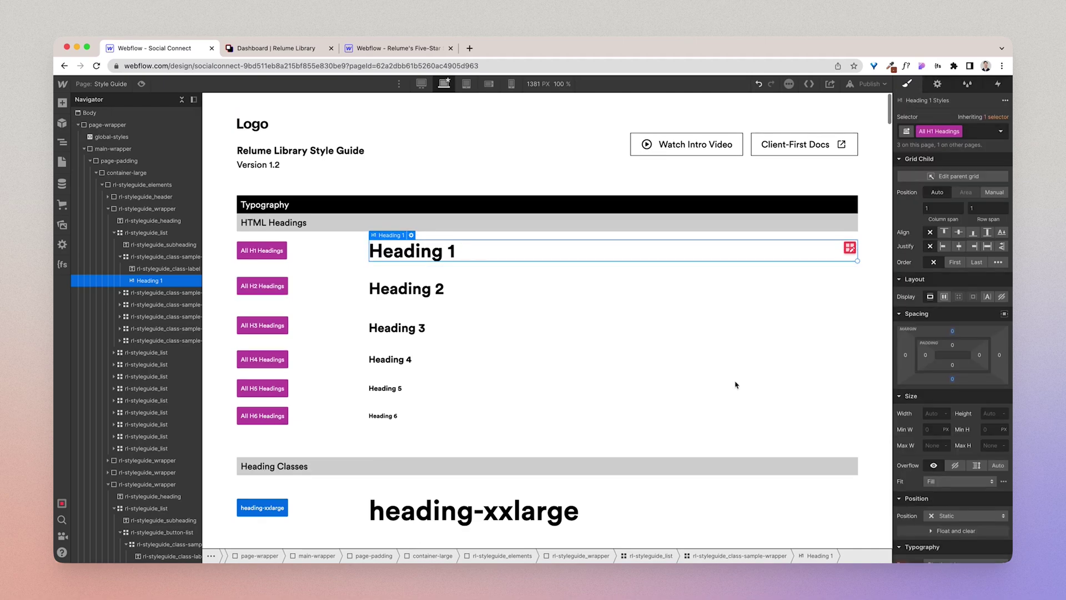
Set the top and bottom margins of the All H2 Headings and All H3 Headings tags to 0
{"action": "left_click", "coordinate": [411, 299]}
{"action": "left_click", "coordinate": [397, 338]}
Compare the HTML headings with the heading classes, and examine the heading-xxlarge typography settings and the other HTML tags
{"action": "scroll", "coordinate": [475, 390], "scroll_direction": "down", "scroll_amount": 3}
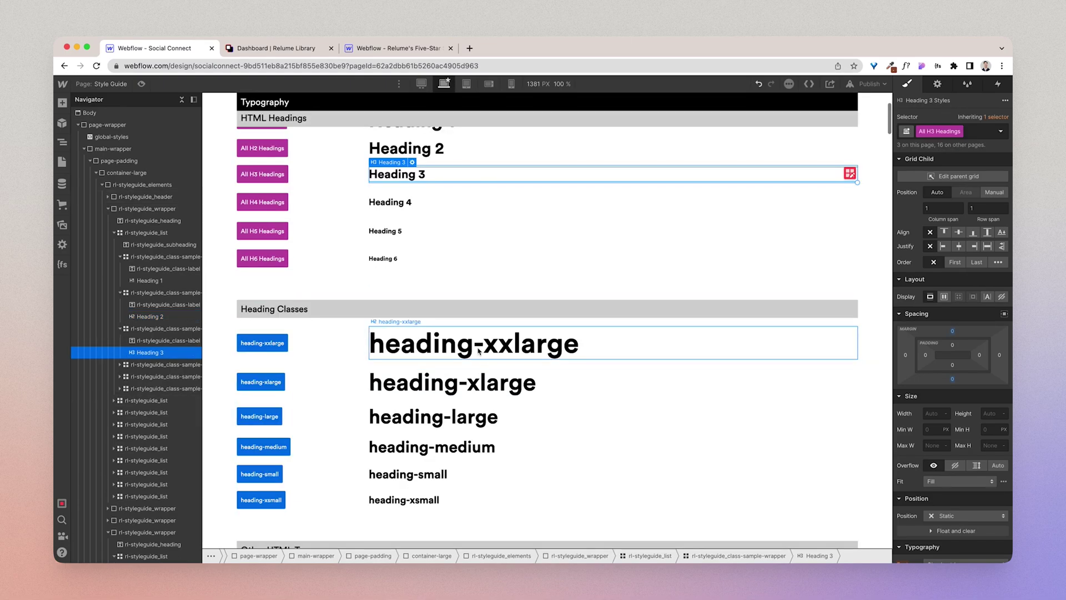
{"action": "scroll", "coordinate": [478, 351], "scroll_direction": "down", "scroll_amount": 1}
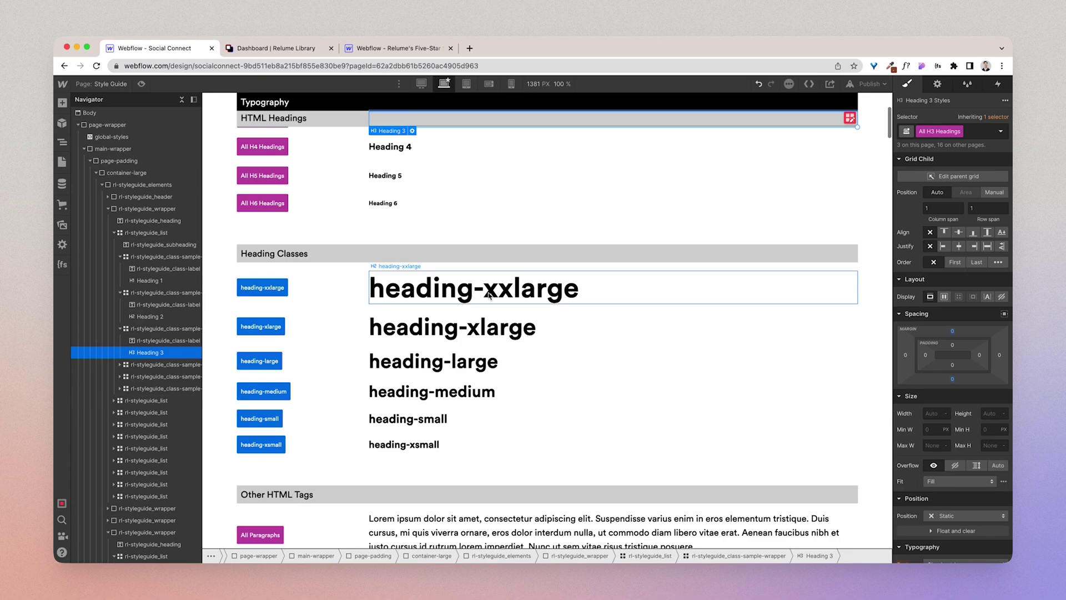
{"action": "scroll", "coordinate": [488, 294], "scroll_direction": "up", "scroll_amount": 3}
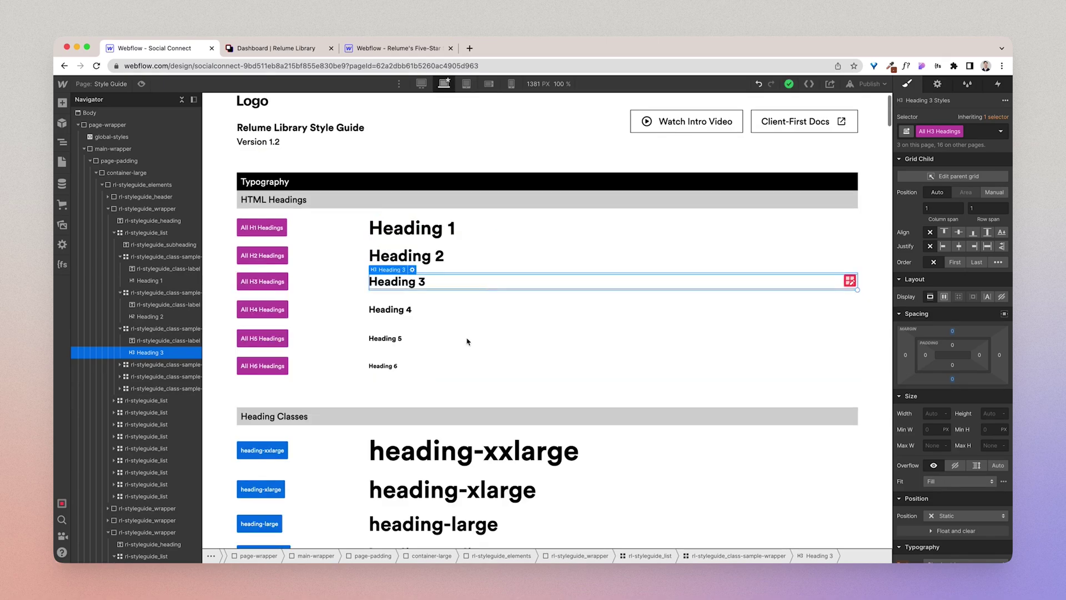
{"action": "scroll", "coordinate": [467, 342], "scroll_direction": "down", "scroll_amount": 1}
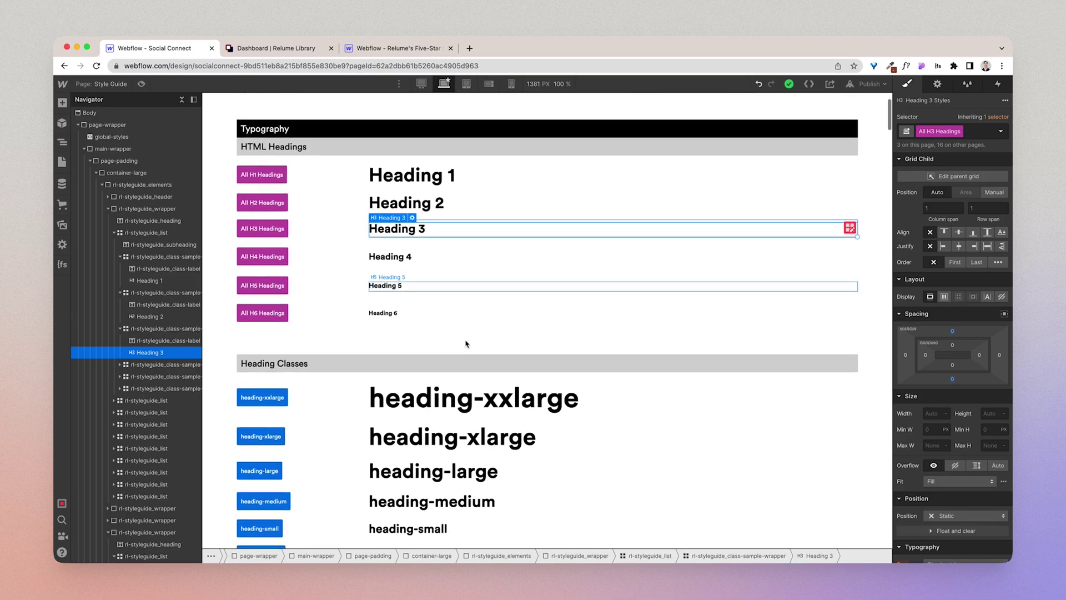
{"action": "scroll", "coordinate": [466, 343], "scroll_direction": "down", "scroll_amount": 1}
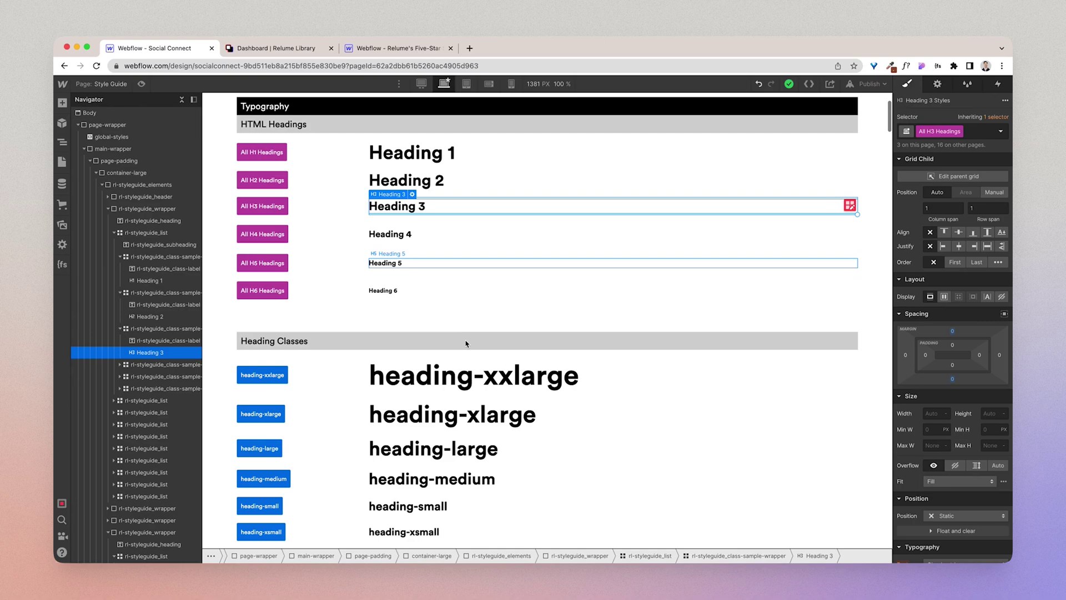
{"action": "scroll", "coordinate": [466, 344], "scroll_direction": "down", "scroll_amount": 1}
{"action": "left_click", "coordinate": [473, 357]}
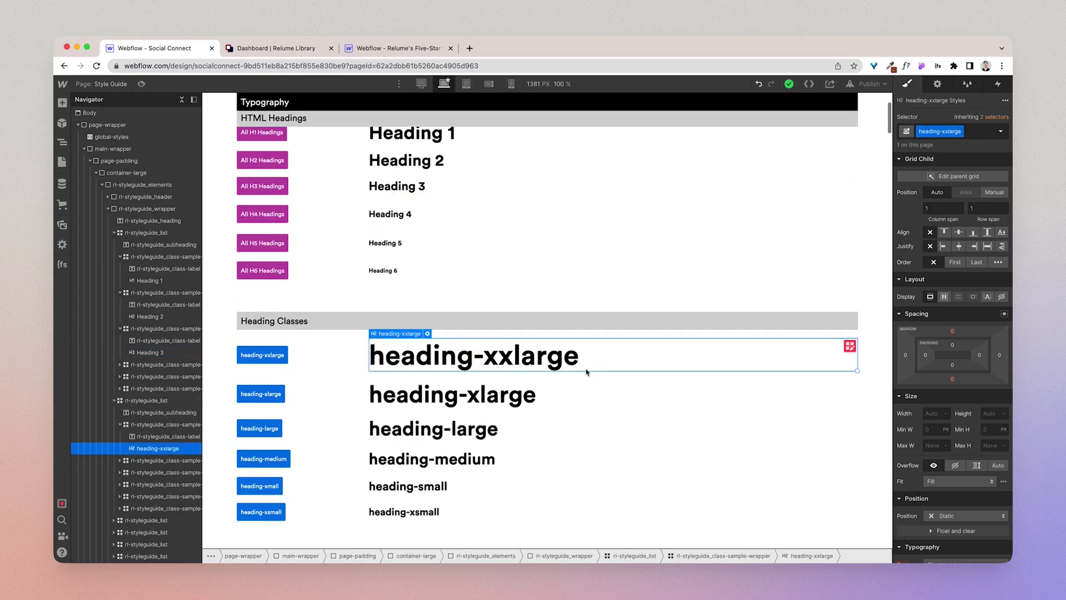
{"action": "scroll", "coordinate": [586, 372], "scroll_direction": "down", "scroll_amount": 2}
{"action": "scroll", "coordinate": [934, 473], "scroll_direction": "down", "scroll_amount": 3}
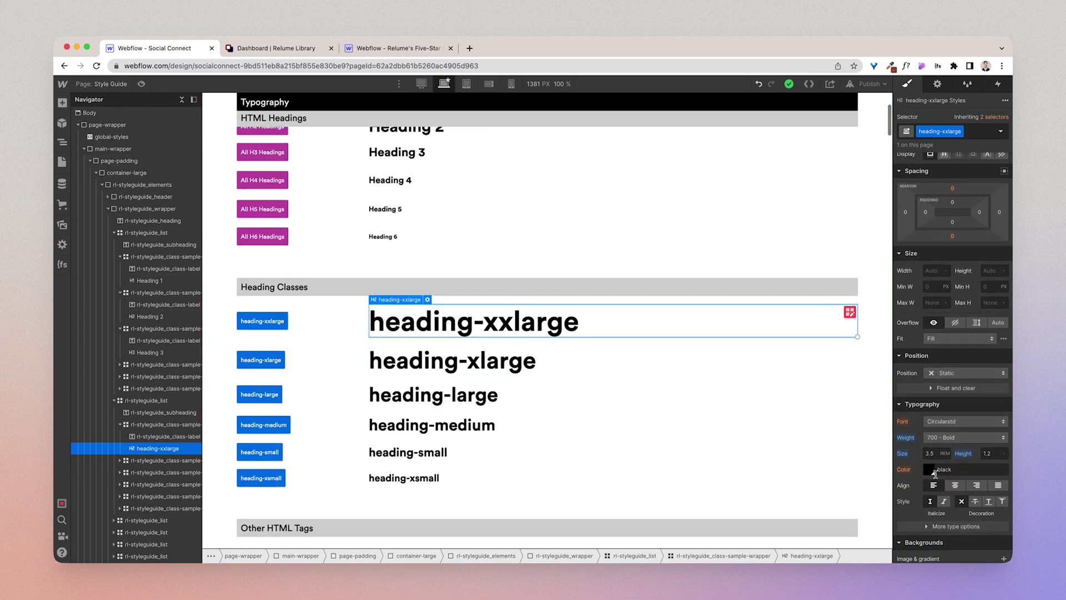
{"action": "scroll", "coordinate": [640, 354], "scroll_direction": "up", "scroll_amount": 2}
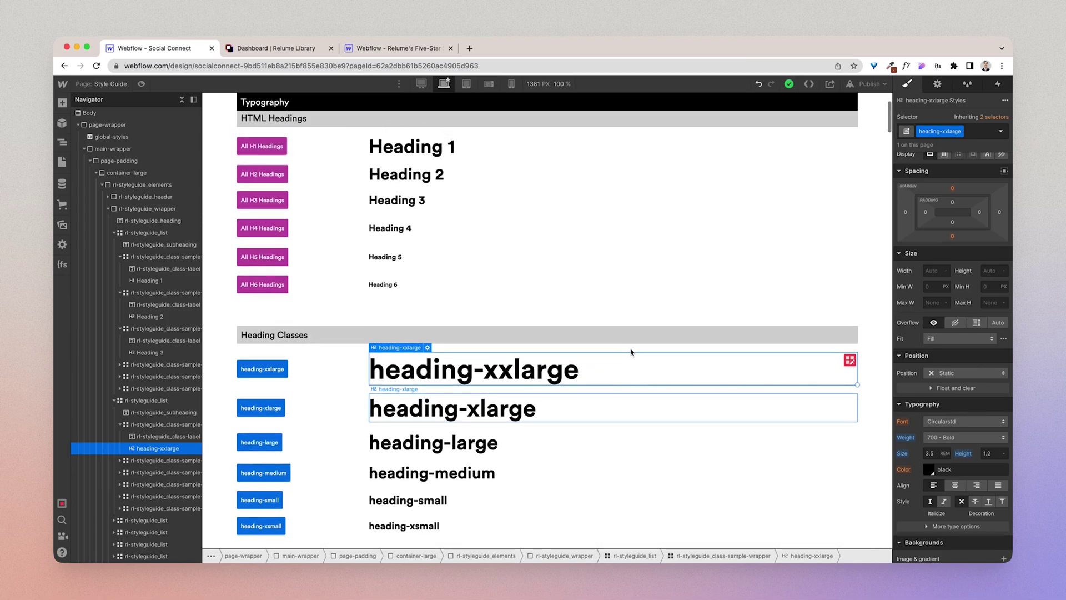
{"action": "scroll", "coordinate": [631, 352], "scroll_direction": "down", "scroll_amount": 5}
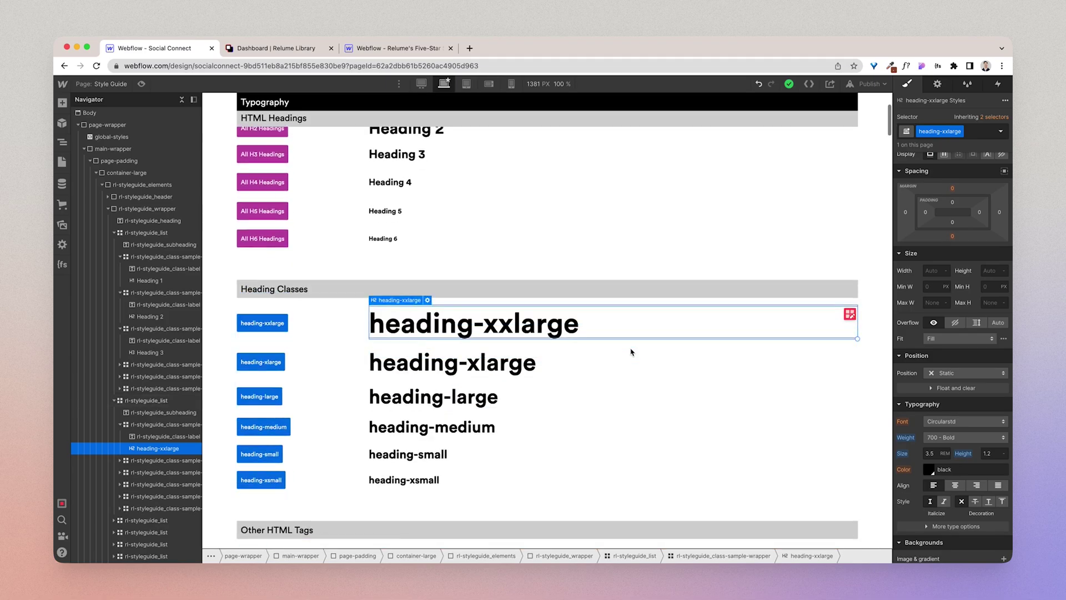
{"action": "scroll", "coordinate": [494, 395], "scroll_direction": "down", "scroll_amount": 10}
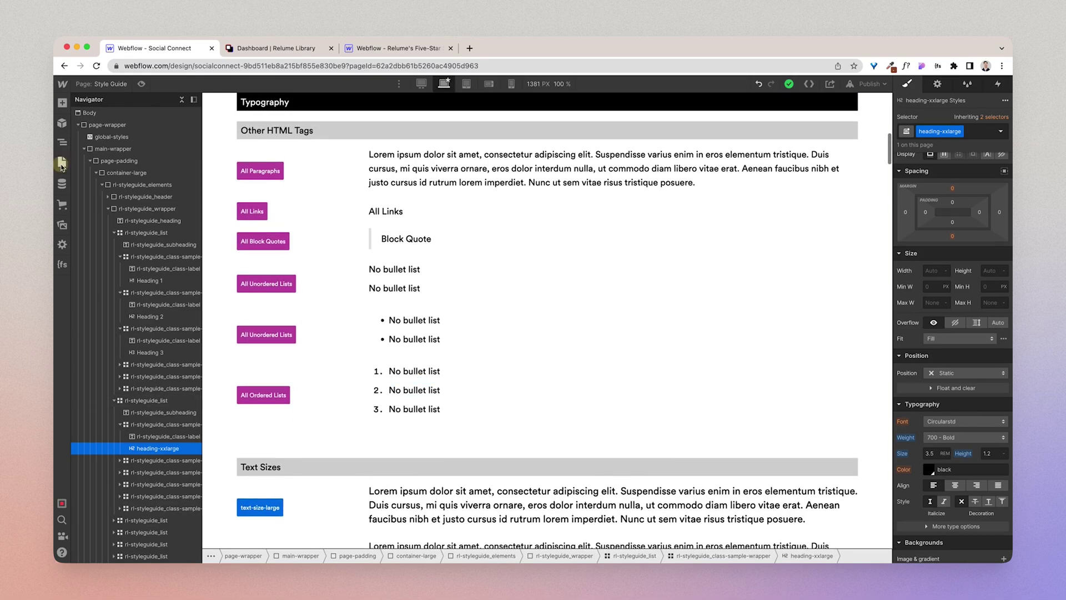
Open the site's Home page for editing
{"action": "left_click", "coordinate": [61, 162]}
{"action": "left_click", "coordinate": [112, 160]}
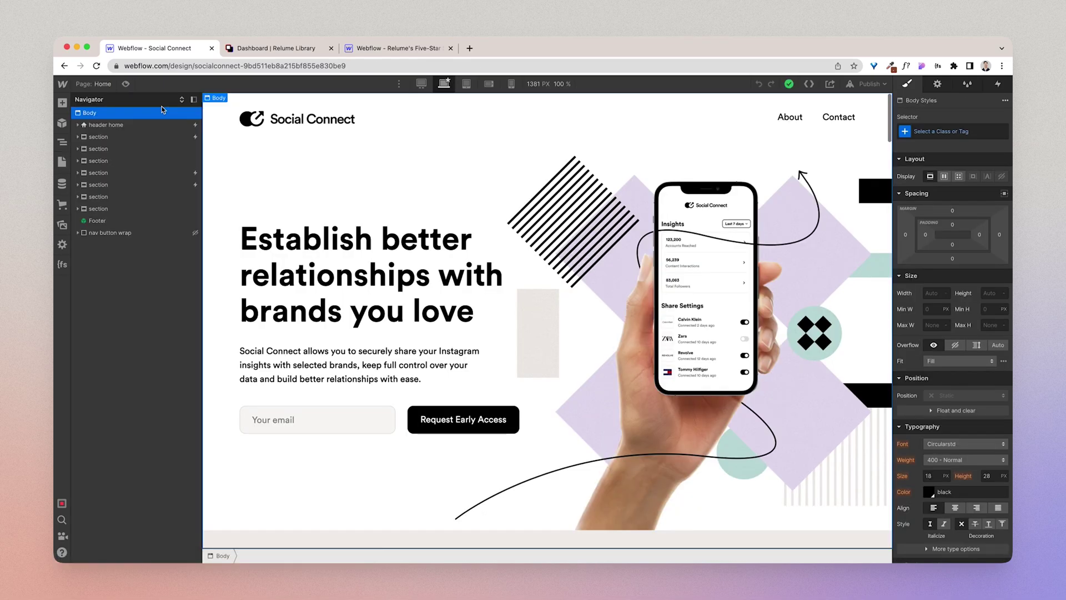
Switch to Relume Library and copy the Page Structure component from the Client-first Structure category of UI Elements
{"action": "left_click", "coordinate": [252, 50]}
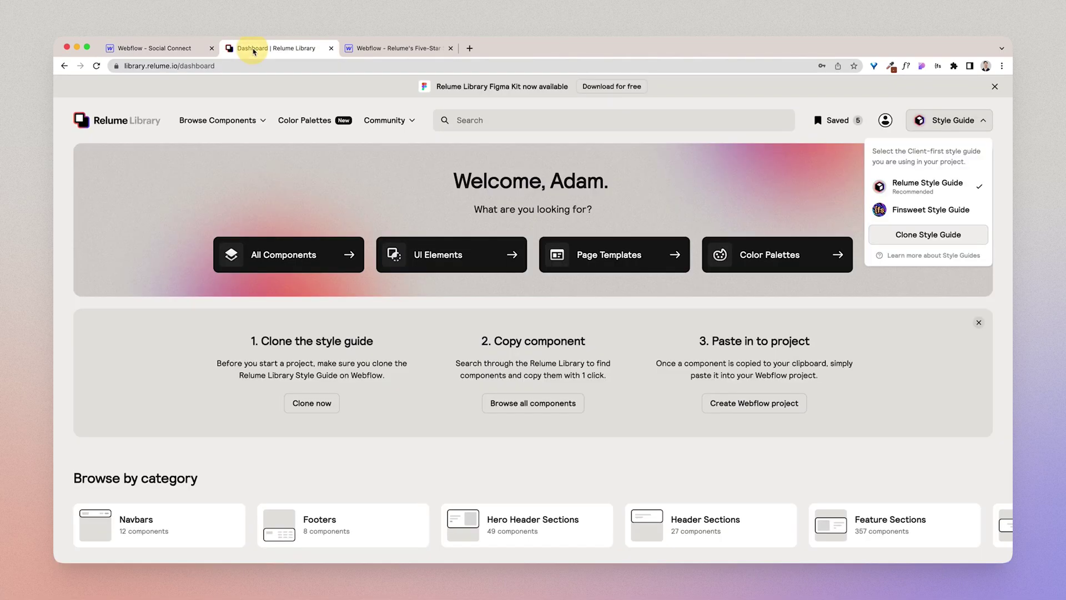
{"action": "left_click", "coordinate": [217, 120]}
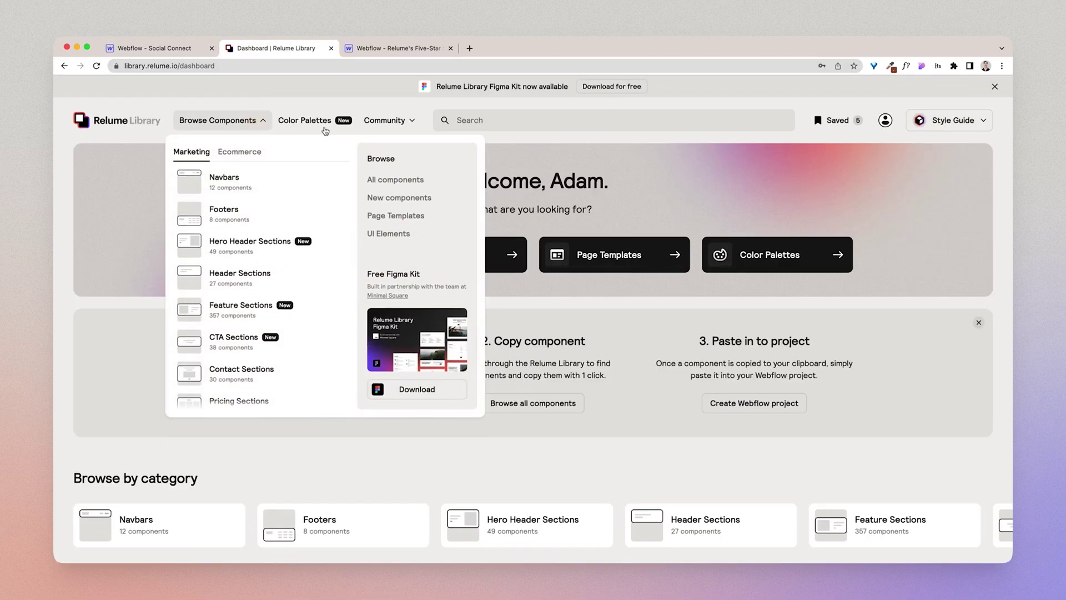
{"action": "left_click", "coordinate": [403, 237]}
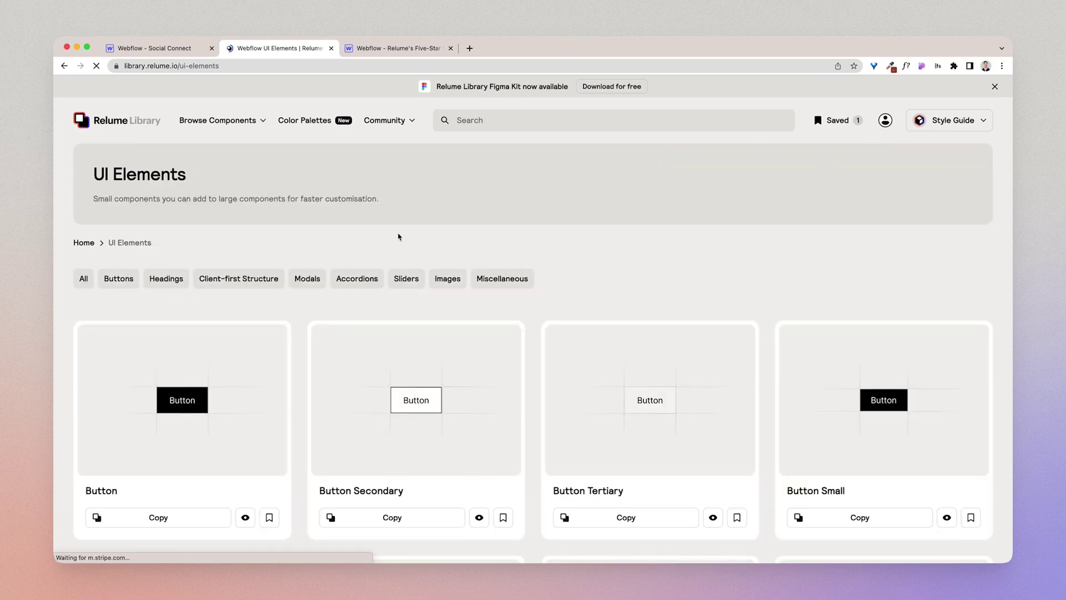
{"action": "left_click", "coordinate": [267, 278]}
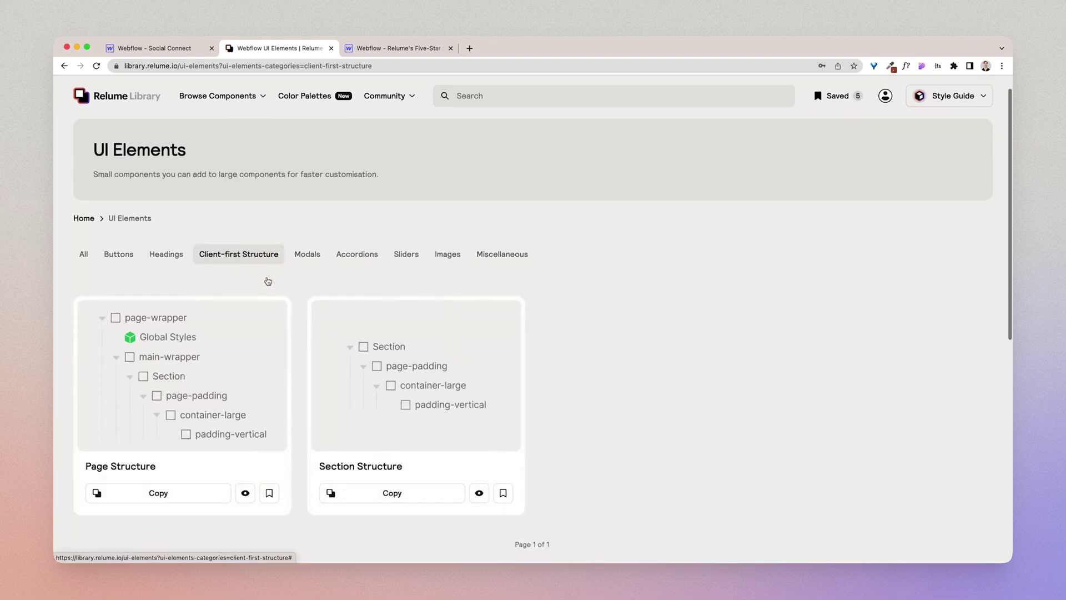
{"action": "scroll", "coordinate": [268, 281], "scroll_direction": "down", "scroll_amount": 2}
{"action": "left_click", "coordinate": [181, 435]}
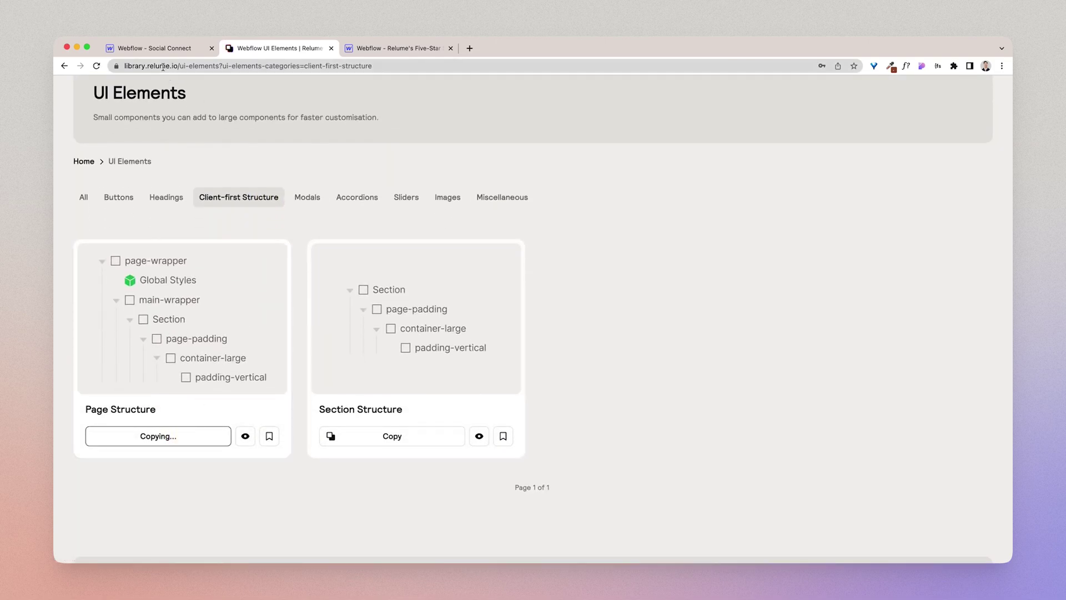
Paste the page structure into the Home page in Webflow, move page-wrapper above header home, and expand it and main-wrapper
{"action": "left_click", "coordinate": [153, 48]}
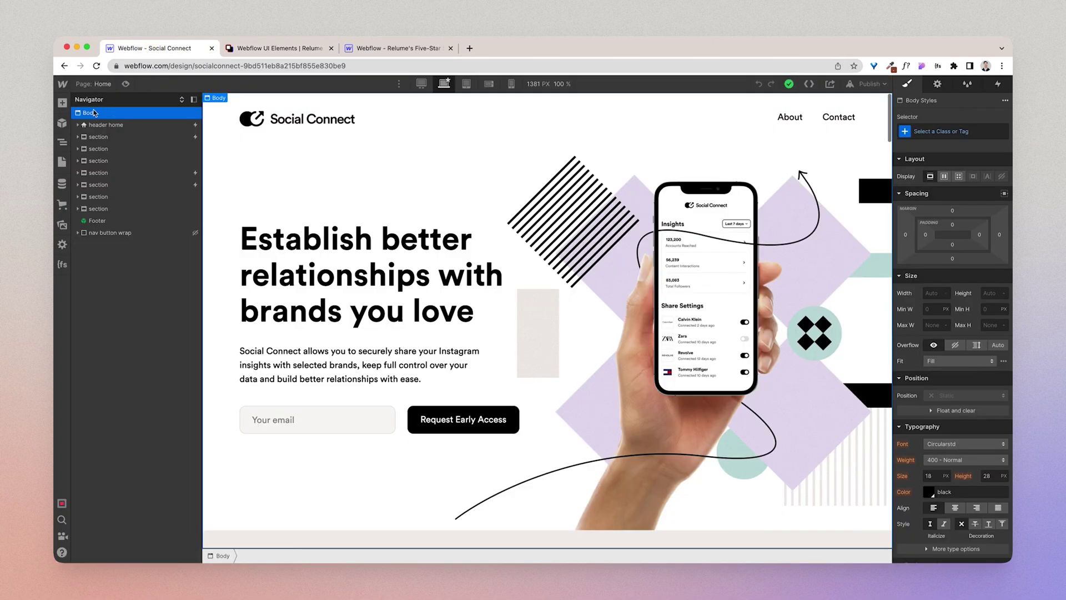
{"action": "key", "text": "ctrl+v"}
{"action": "left_click_drag", "start_coordinate": [93, 246], "coordinate": [83, 119]}
{"action": "left_click", "coordinate": [78, 125]}
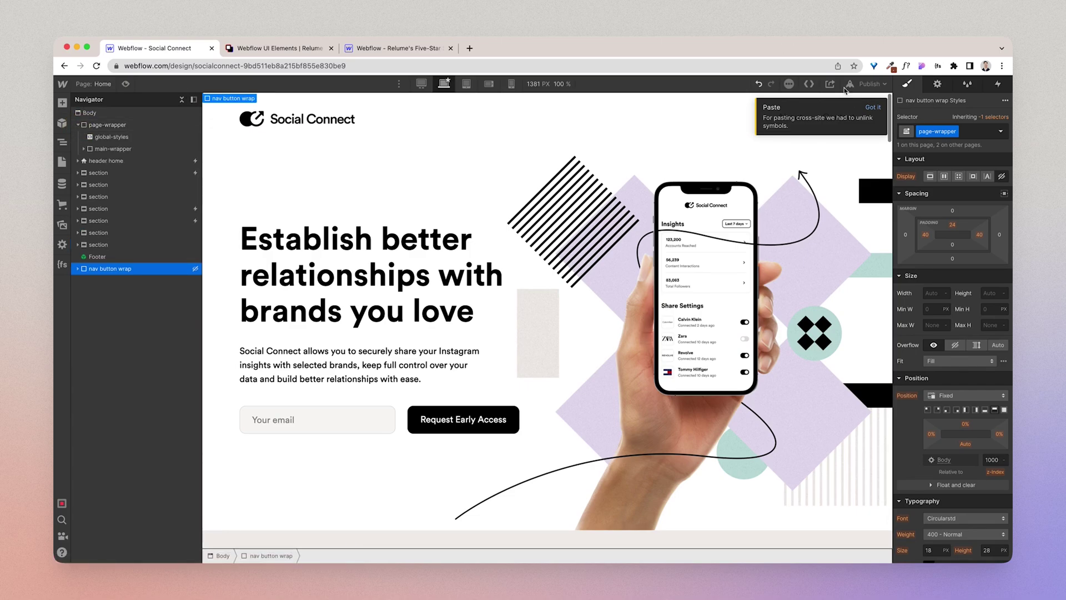
{"action": "left_click", "coordinate": [84, 149]}
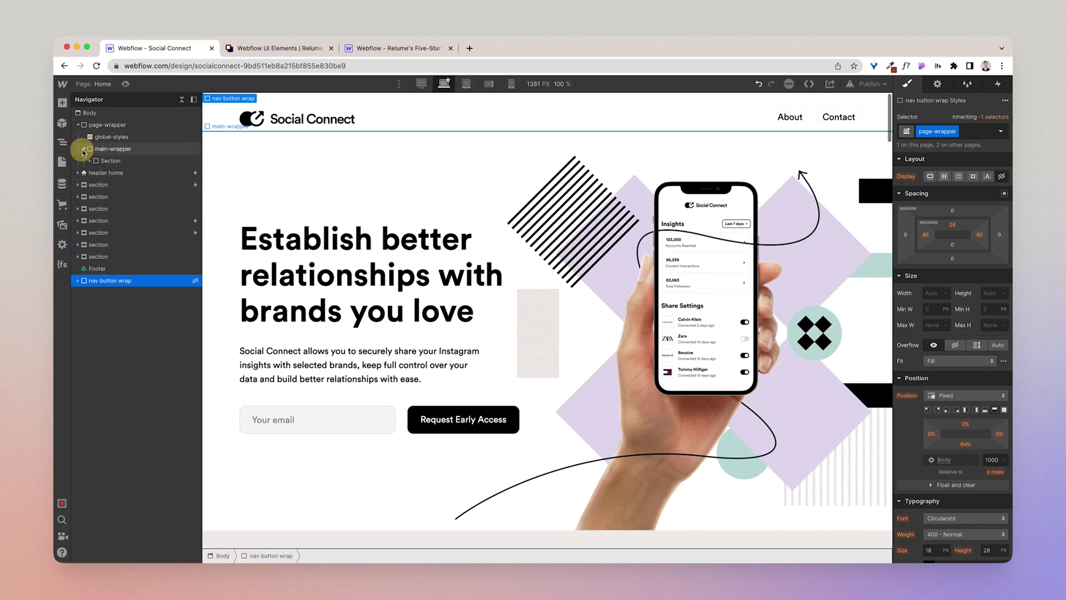
Delete the placeholder Section inside main-wrapper and move header home into page-wrapper, above main-wrapper
{"action": "left_click", "coordinate": [102, 161]}
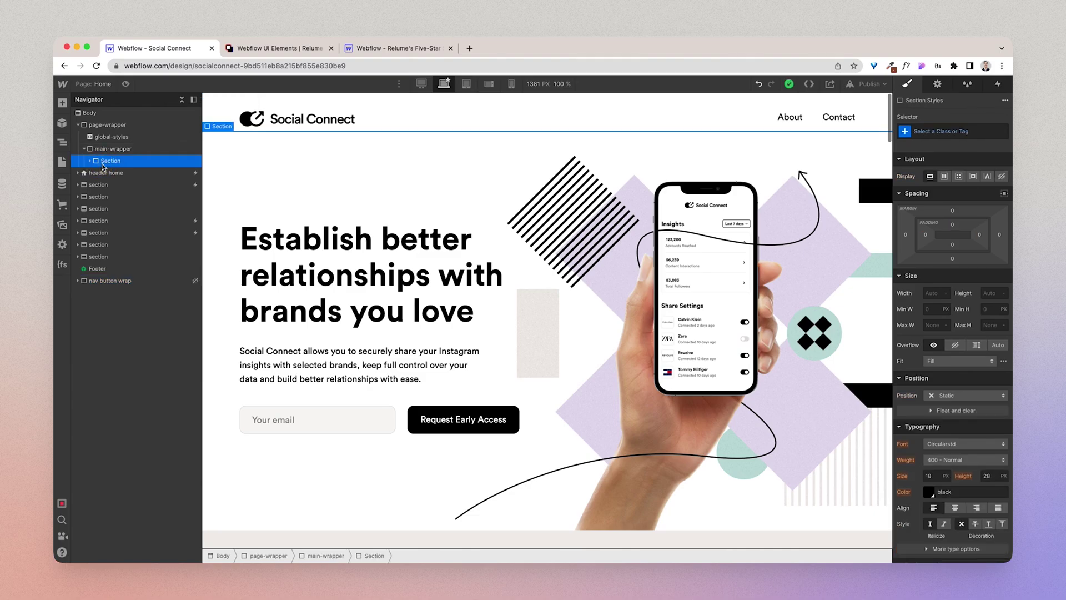
{"action": "left_click_drag", "start_coordinate": [102, 170], "coordinate": [100, 150]}
{"action": "left_click", "coordinate": [105, 148]}
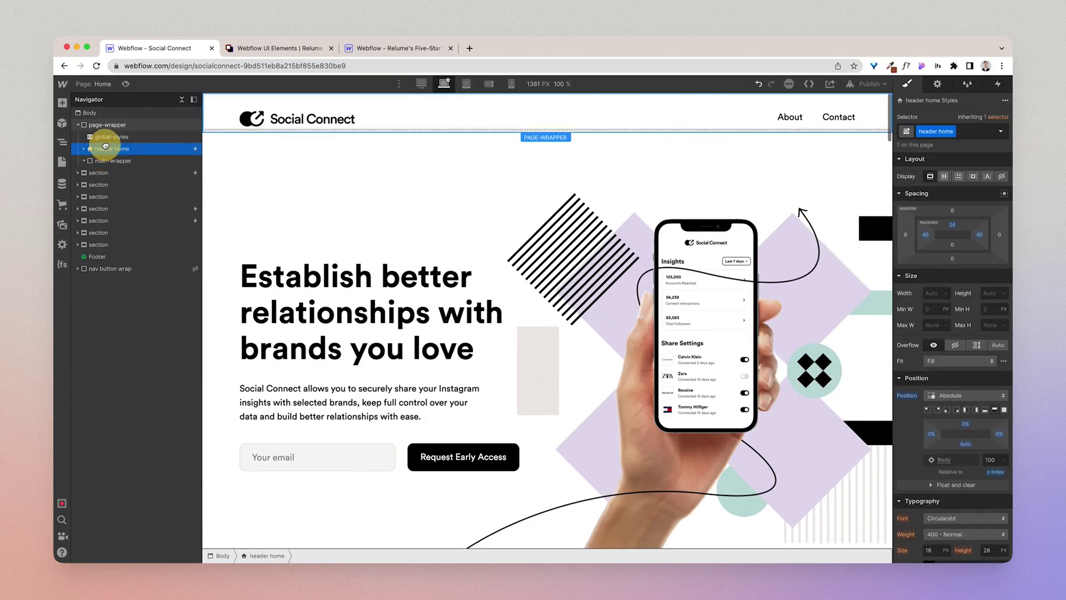
Move all of the Home page's existing sections into main-wrapper, keeping their order
{"action": "left_click", "coordinate": [113, 167]}
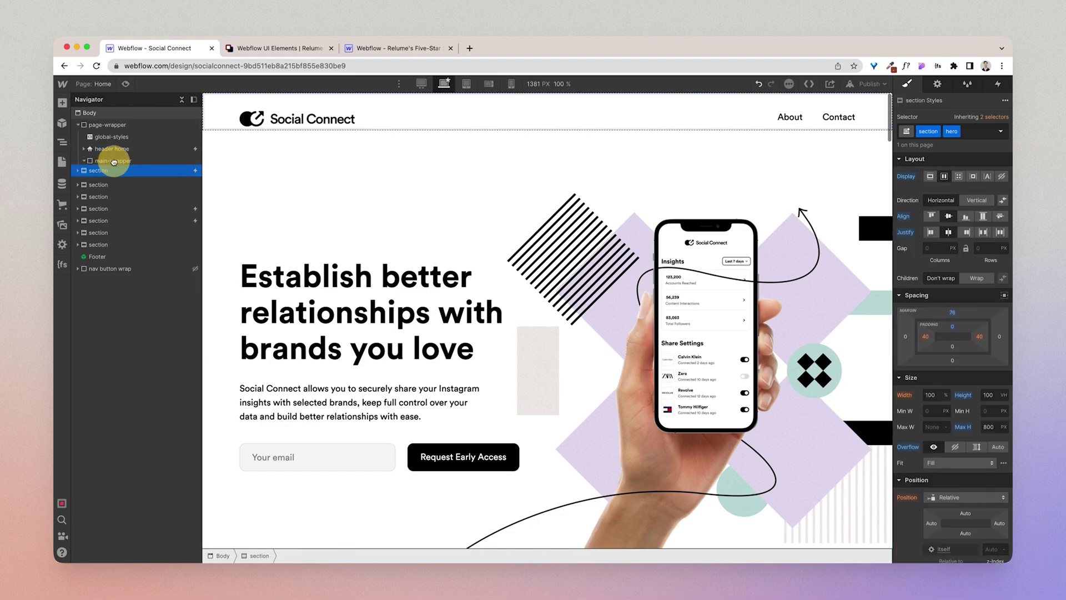
{"action": "left_click_drag", "start_coordinate": [114, 162], "coordinate": [136, 180]}
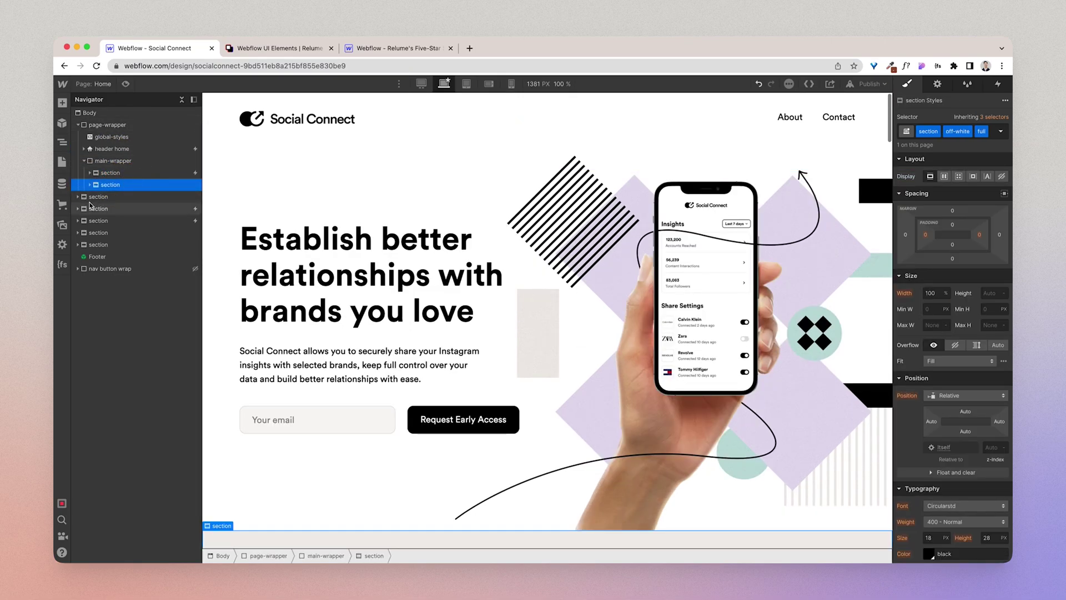
{"action": "left_click_drag", "start_coordinate": [90, 206], "coordinate": [142, 194]}
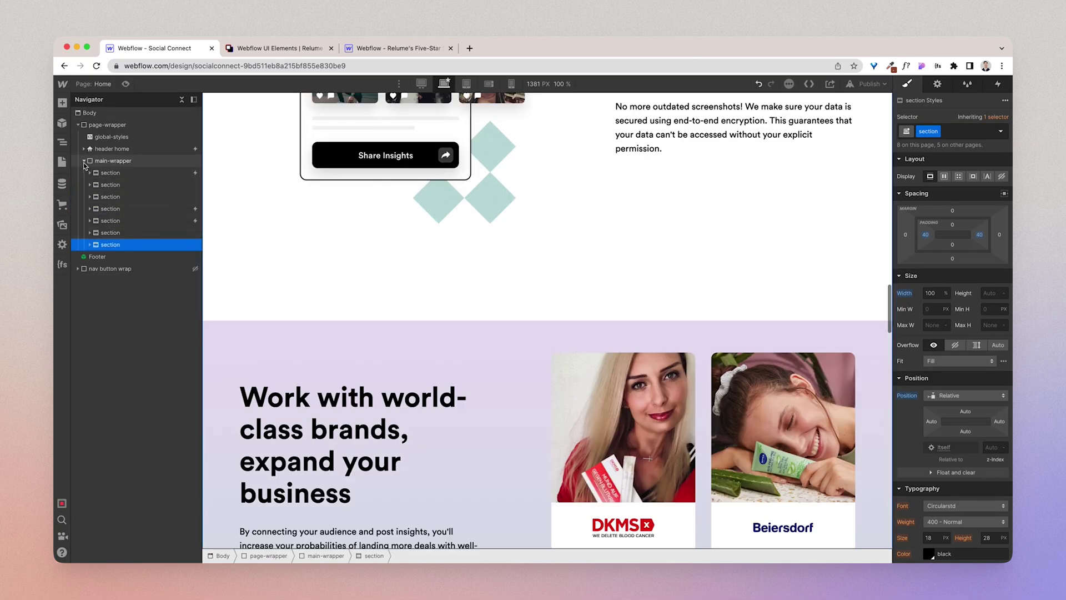
Collapse main-wrapper, move the Footer and nav button wrap into page-wrapper below it, and check the page layout
{"action": "left_click", "coordinate": [84, 161]}
{"action": "left_click", "coordinate": [91, 173]}
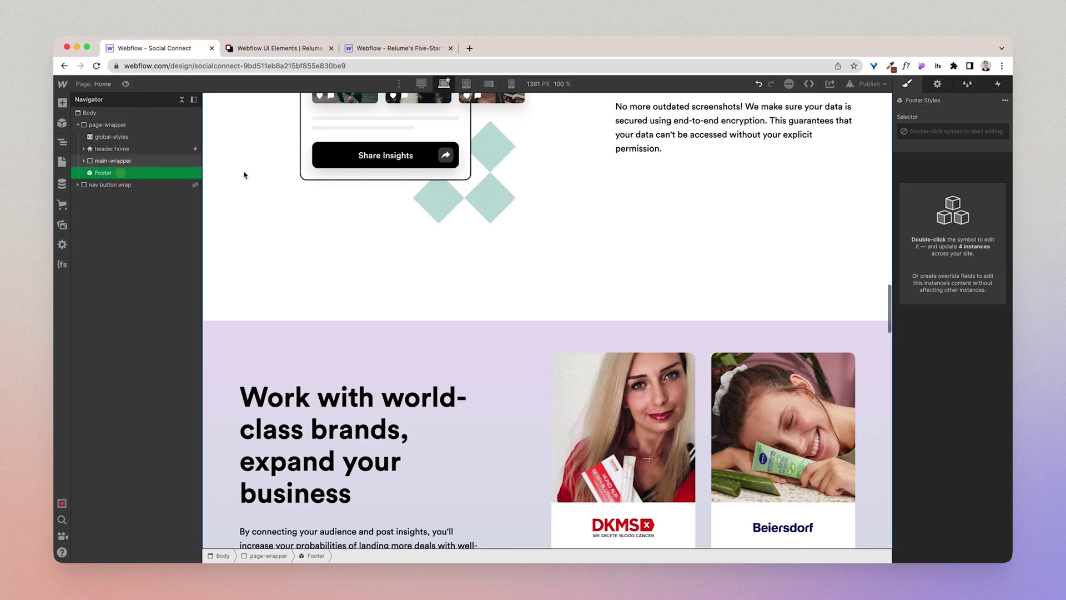
{"action": "scroll", "coordinate": [306, 222], "scroll_direction": "up", "scroll_amount": 4}
{"action": "scroll", "coordinate": [306, 222], "scroll_direction": "up", "scroll_amount": 10}
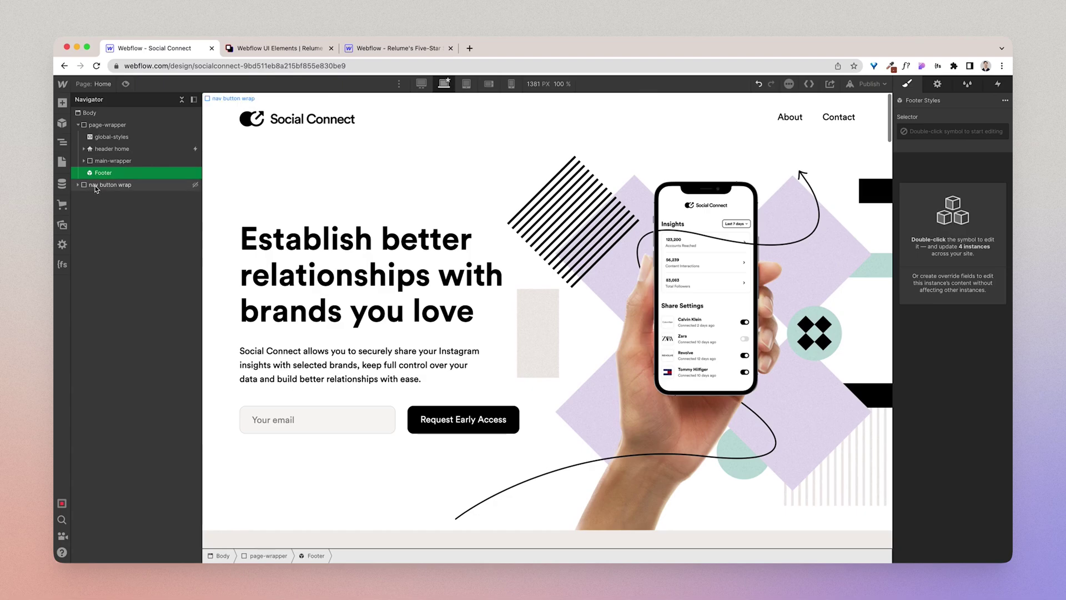
{"action": "left_click", "coordinate": [126, 185]}
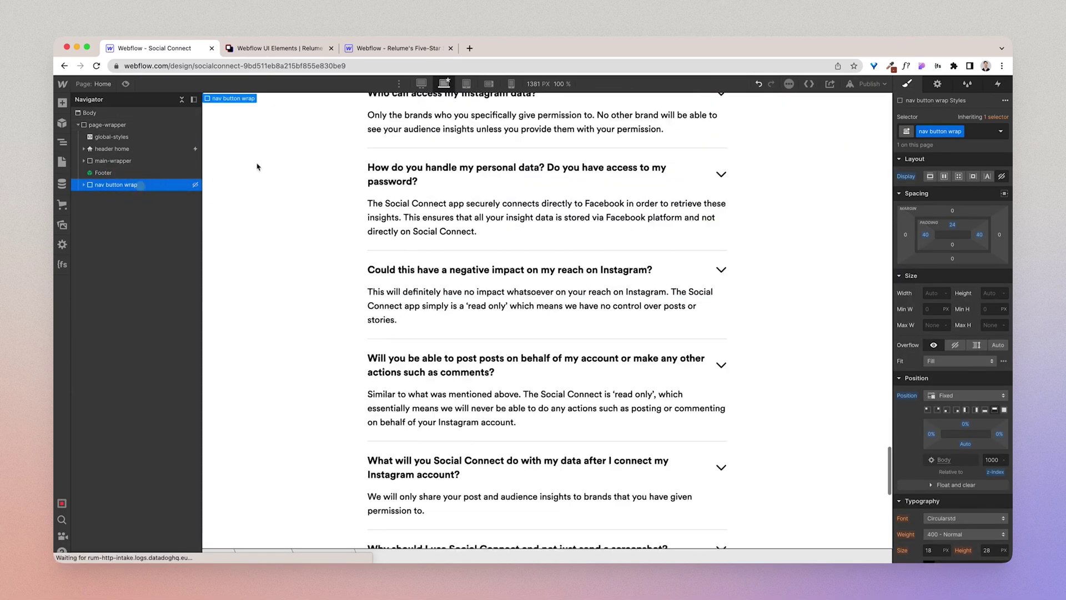
{"action": "scroll", "coordinate": [298, 180], "scroll_direction": "up", "scroll_amount": 20}
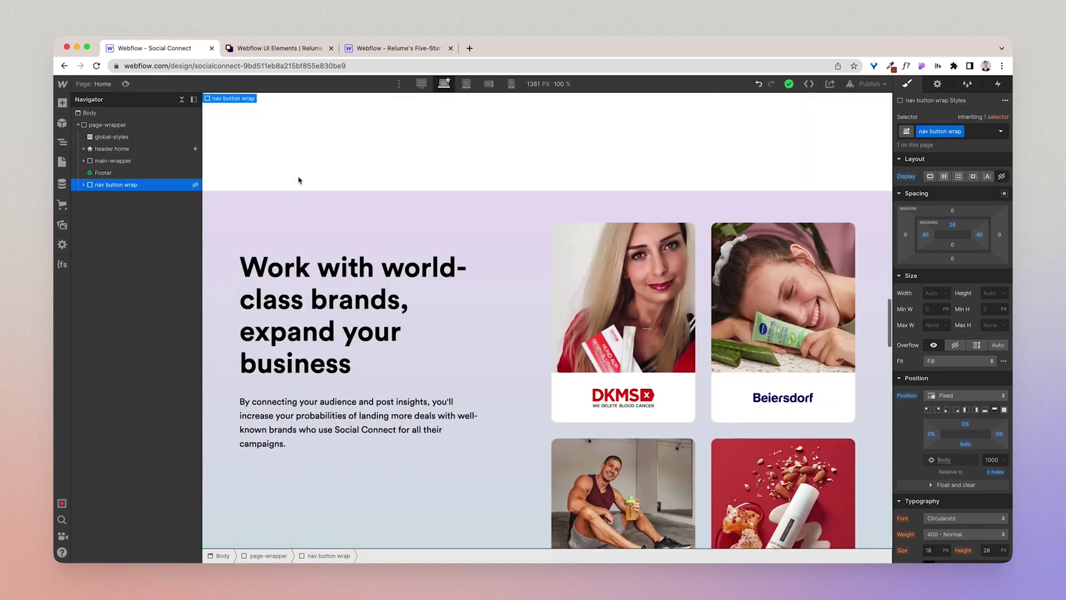
{"action": "scroll", "coordinate": [298, 180], "scroll_direction": "up", "scroll_amount": 10}
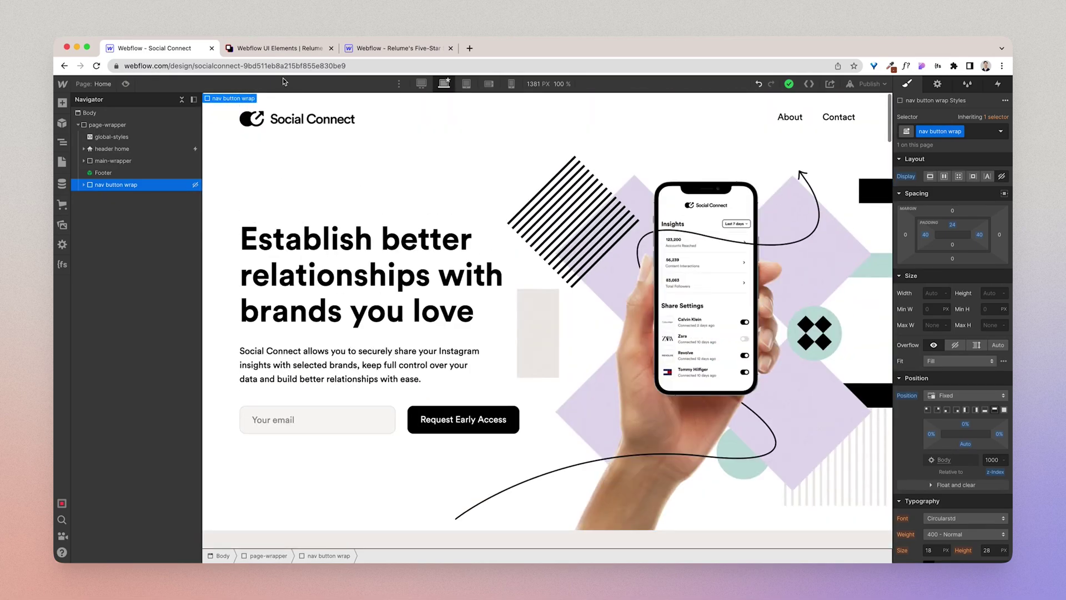
Switch to Relume Library and copy the Layout 1 component from the Feature Sections category
{"action": "left_click", "coordinate": [277, 50]}
{"action": "scroll", "coordinate": [185, 154], "scroll_direction": "up", "scroll_amount": 3}
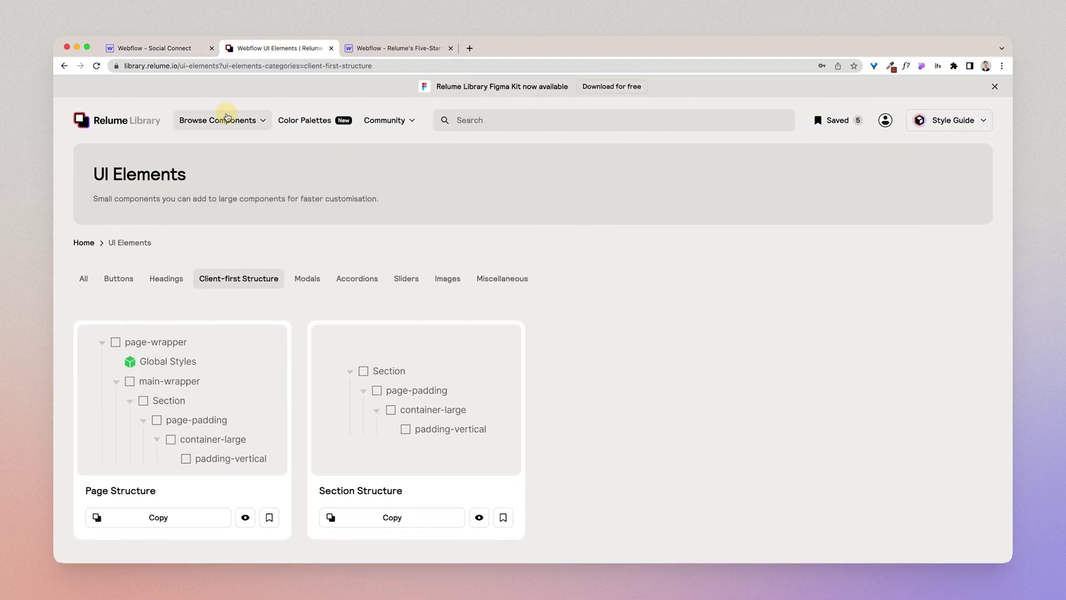
{"action": "left_click", "coordinate": [226, 120]}
{"action": "left_click", "coordinate": [232, 307]}
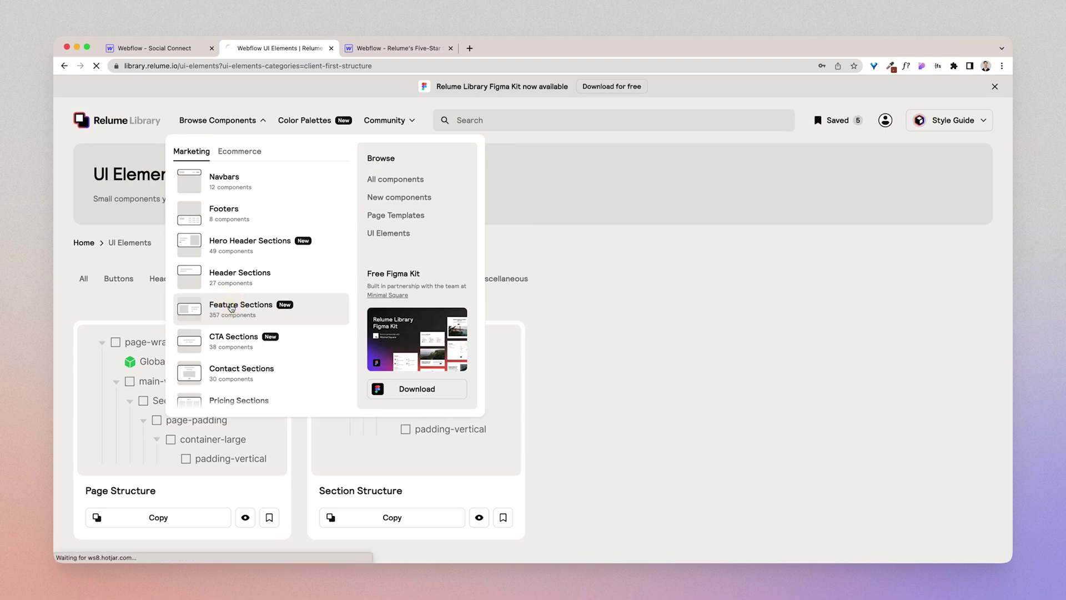
{"action": "scroll", "coordinate": [296, 418], "scroll_direction": "down", "scroll_amount": 3}
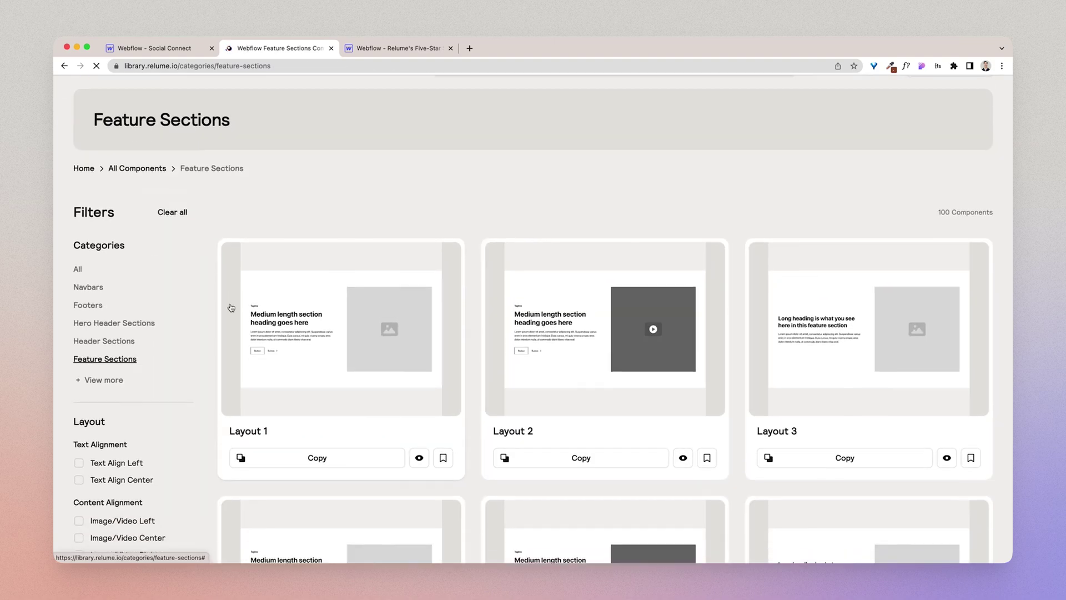
{"action": "left_click", "coordinate": [310, 409]}
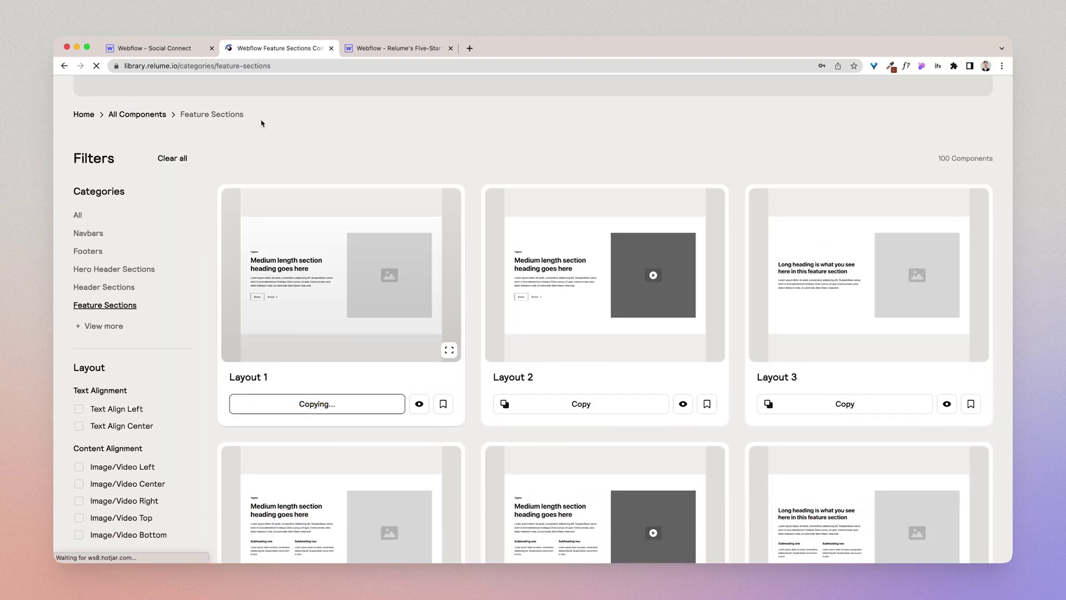
Return to the Webflow Home page and paste the Layout 1 section into main-wrapper, after the existing sections
{"action": "left_click", "coordinate": [164, 48]}
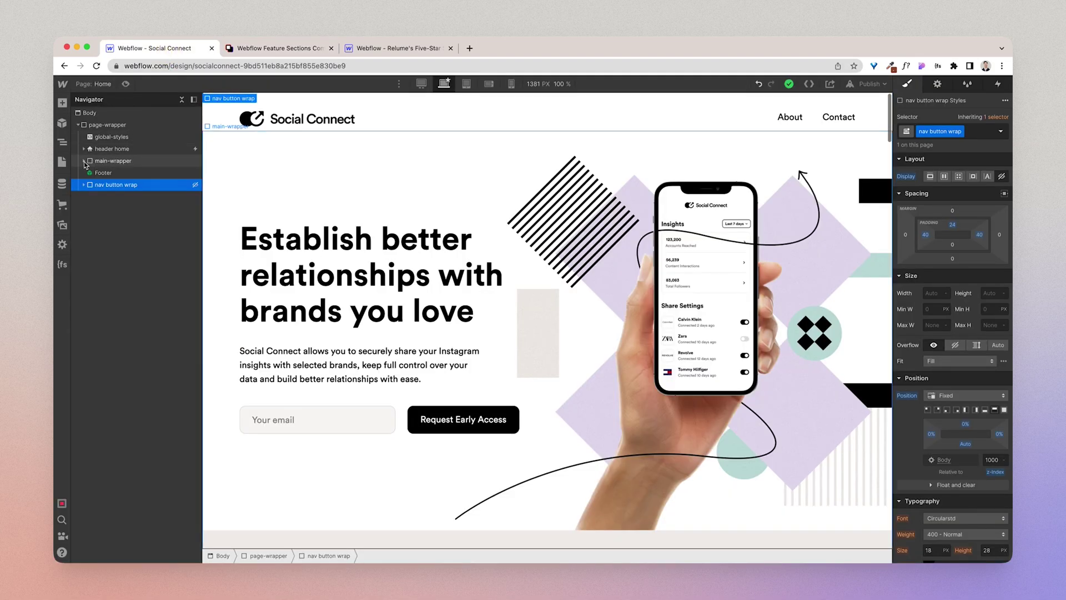
{"action": "left_click", "coordinate": [85, 161]}
{"action": "left_click", "coordinate": [92, 162]}
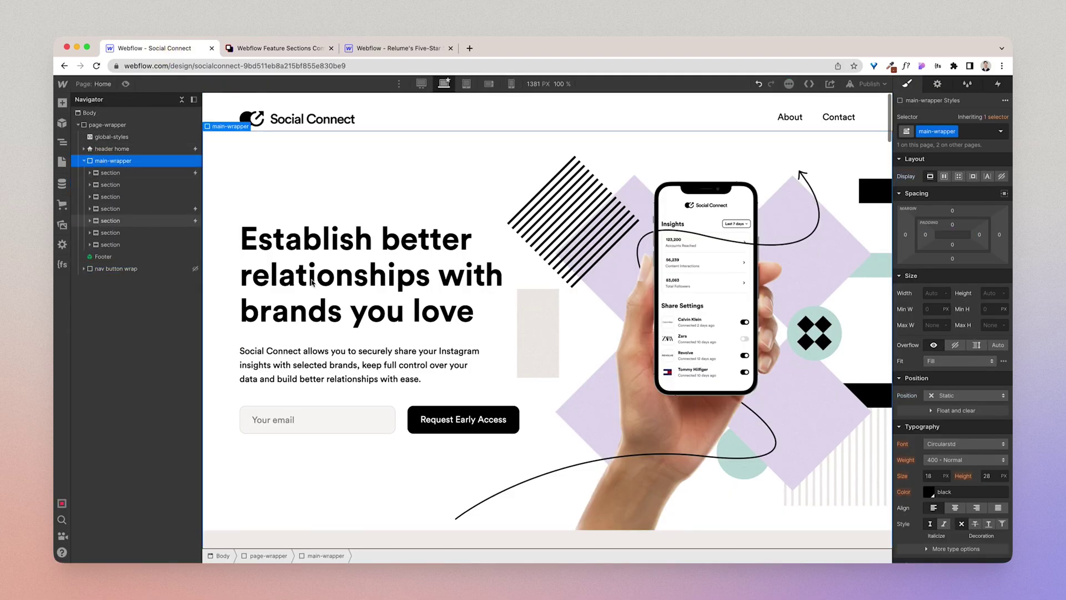
{"action": "key", "text": "super+v"}
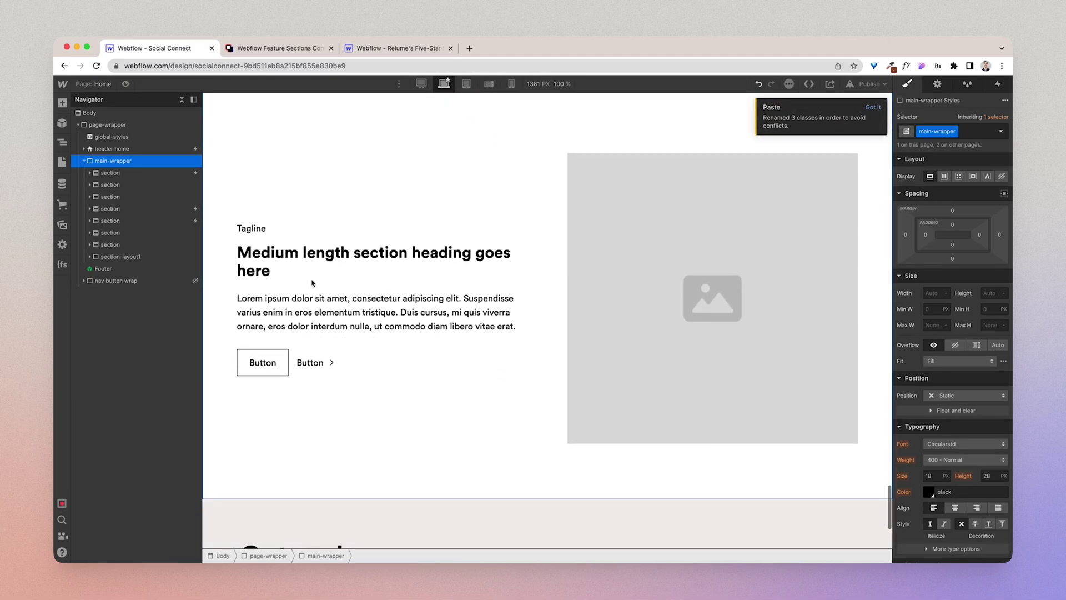
Dismiss the paste notice and replace the button-secondary 2 class on the pasted section's first button with button-secondary
{"action": "left_click", "coordinate": [442, 400]}
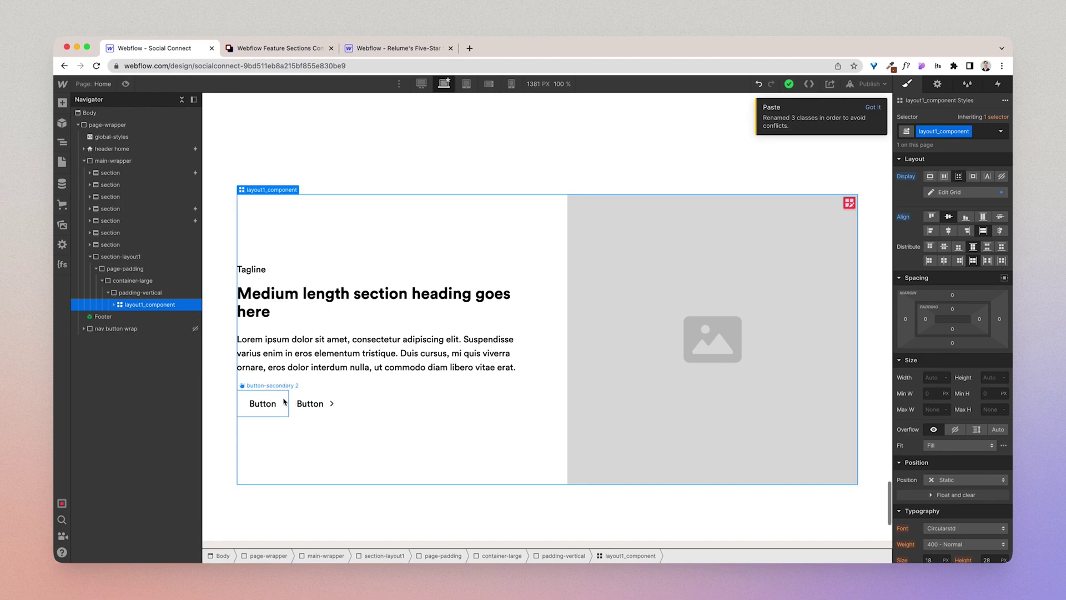
{"action": "left_click", "coordinate": [271, 403]}
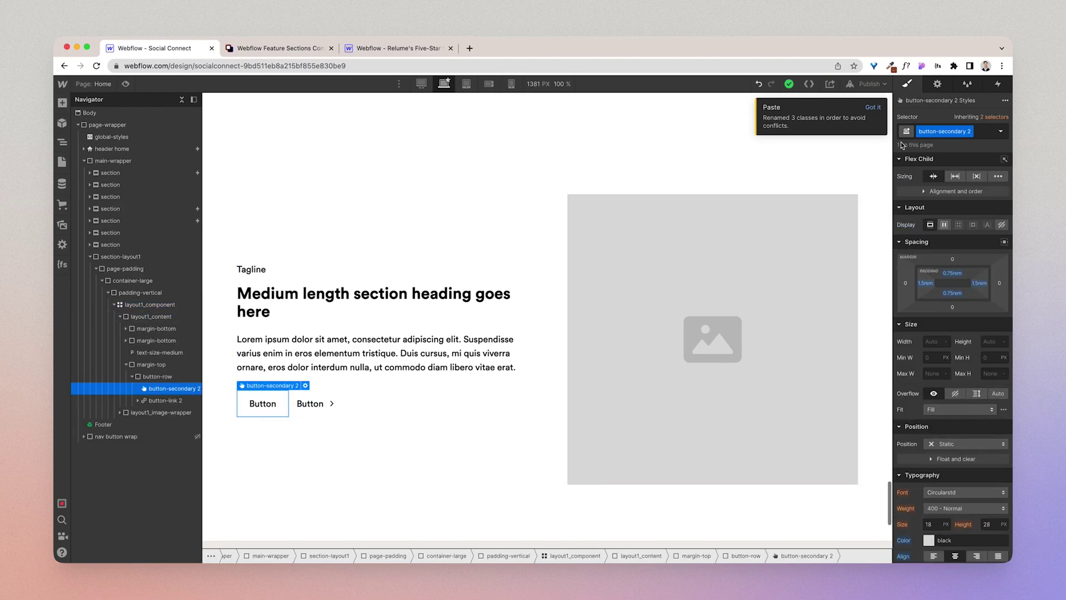
{"action": "left_click", "coordinate": [873, 108]}
{"action": "left_click", "coordinate": [980, 132]}
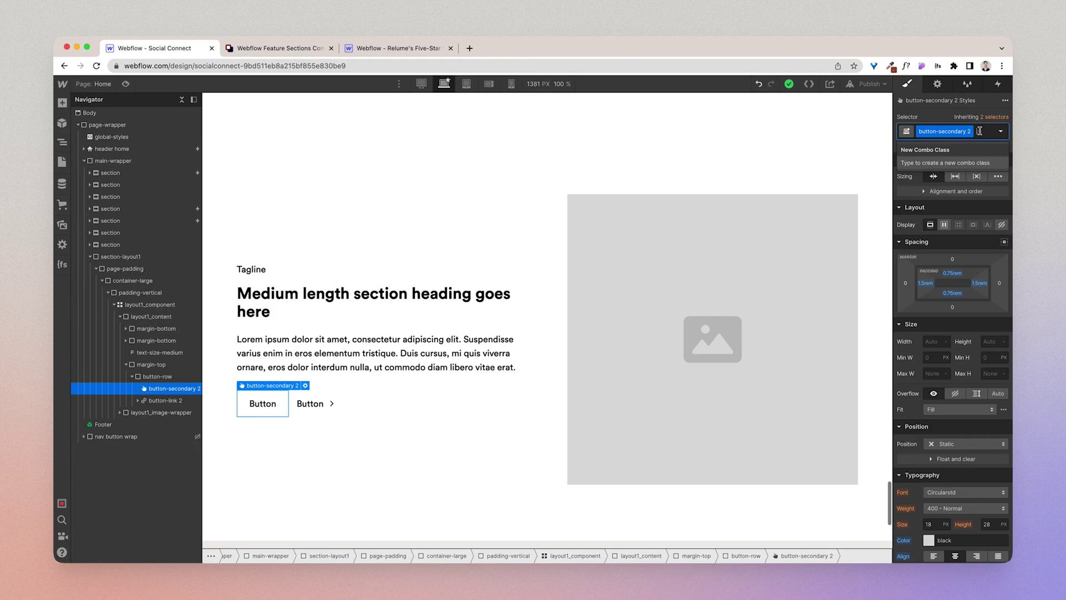
{"action": "key", "text": "BackSpace"}
{"action": "type", "text": "button-seco"}
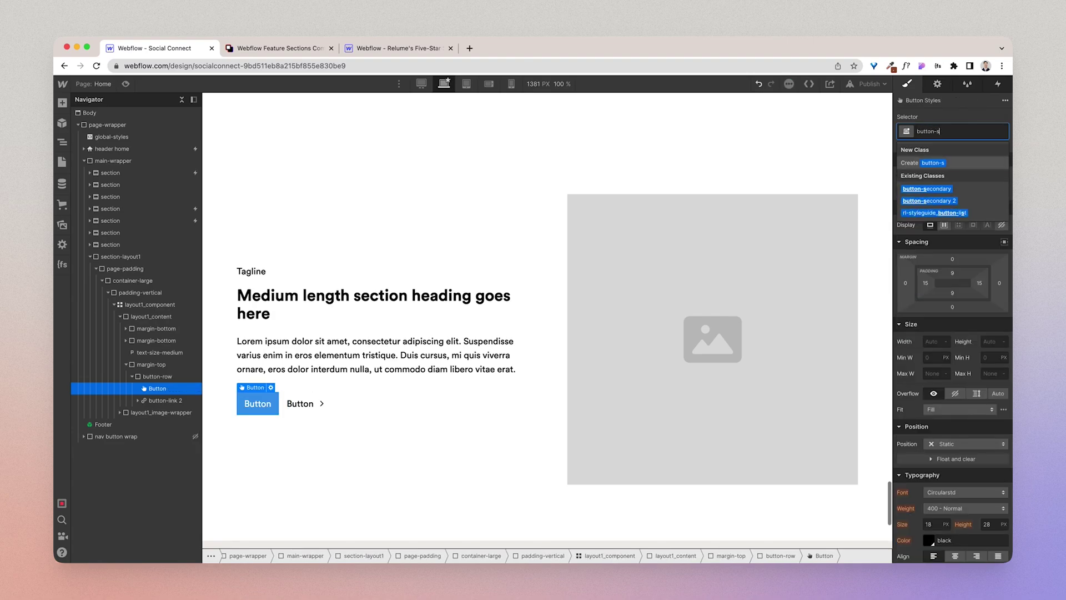
{"action": "left_click", "coordinate": [958, 188]}
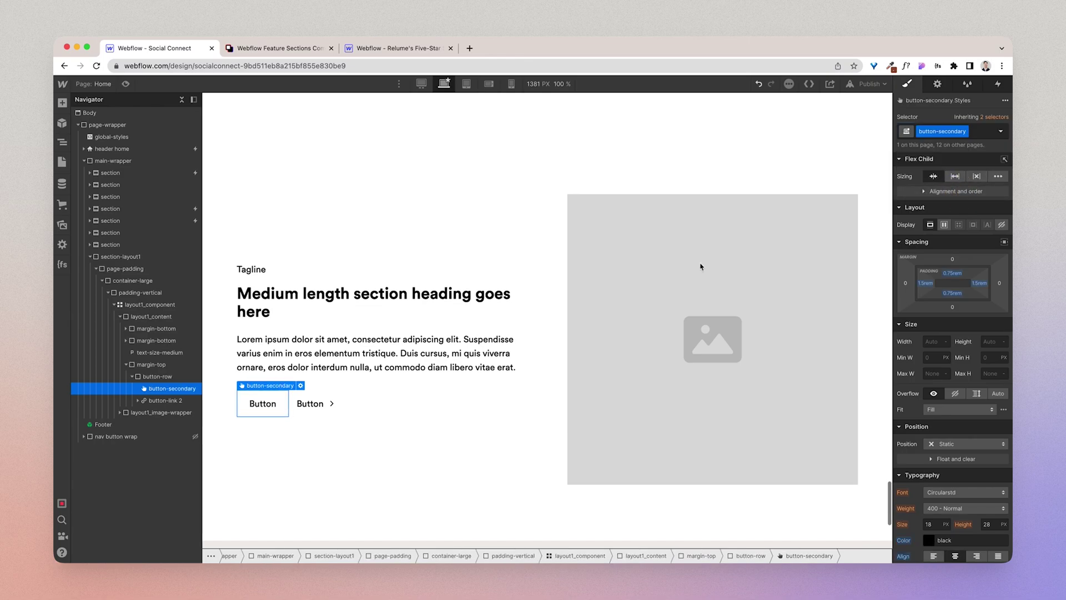
Examine the pasted section's link button, vertical padding, page padding and grid, comparing its spacing with the neighbouring sections and footer
{"action": "left_click", "coordinate": [328, 412]}
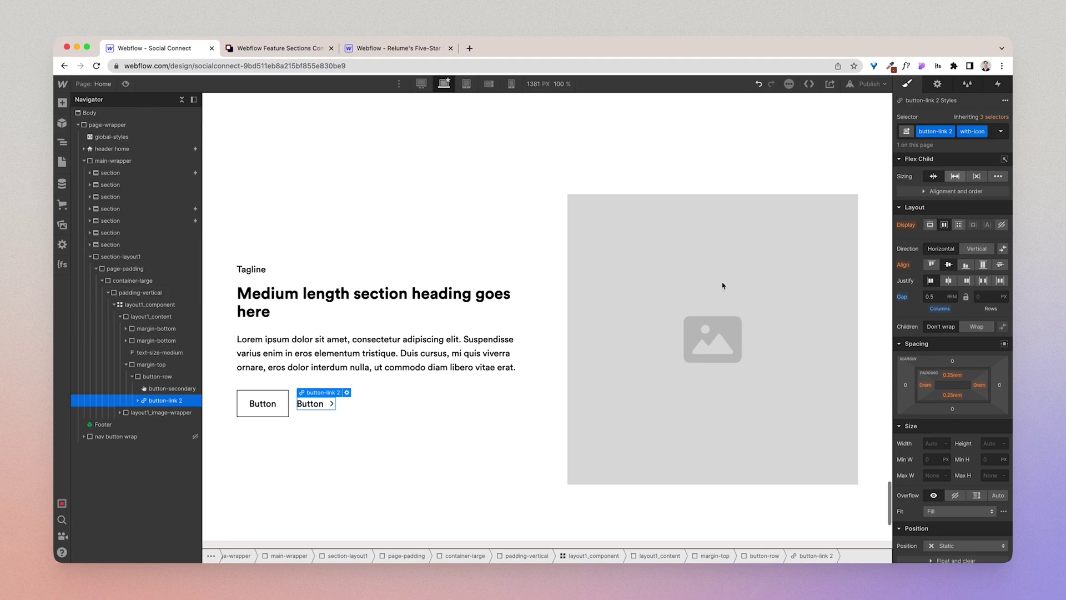
{"action": "left_click", "coordinate": [507, 226]}
{"action": "left_click", "coordinate": [561, 143]}
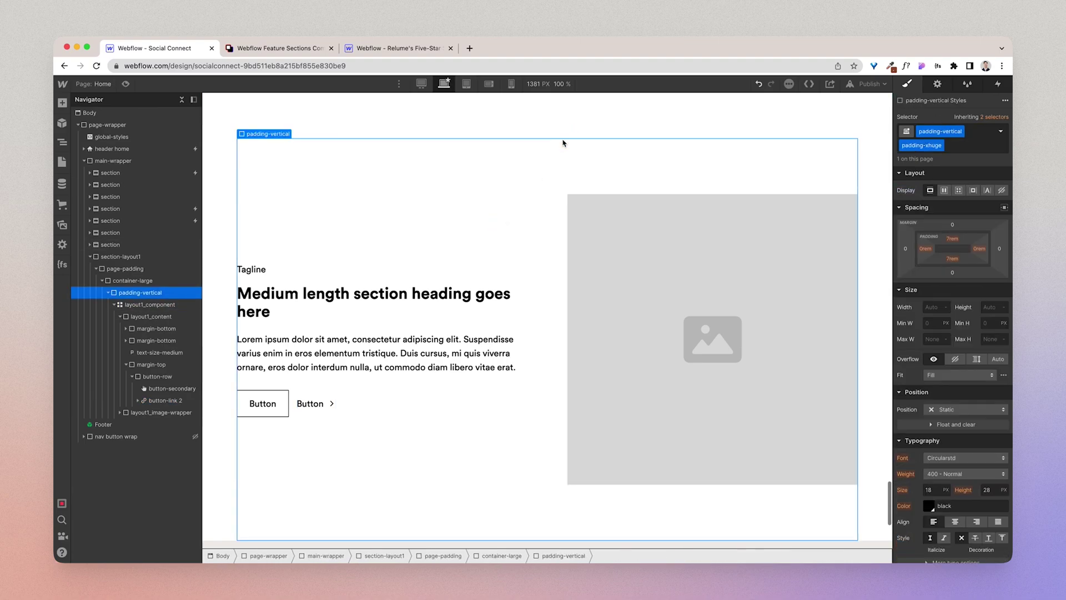
{"action": "scroll", "coordinate": [563, 141], "scroll_direction": "up", "scroll_amount": 2}
{"action": "scroll", "coordinate": [562, 142], "scroll_direction": "up", "scroll_amount": 4}
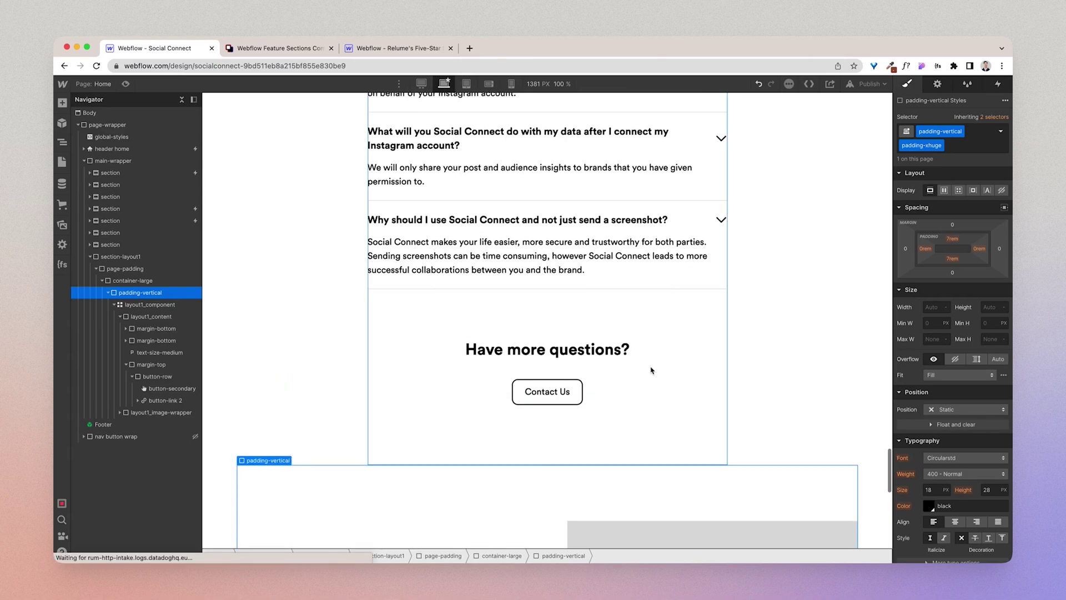
{"action": "scroll", "coordinate": [649, 369], "scroll_direction": "down", "scroll_amount": 6}
{"action": "scroll", "coordinate": [651, 370], "scroll_direction": "down", "scroll_amount": 4}
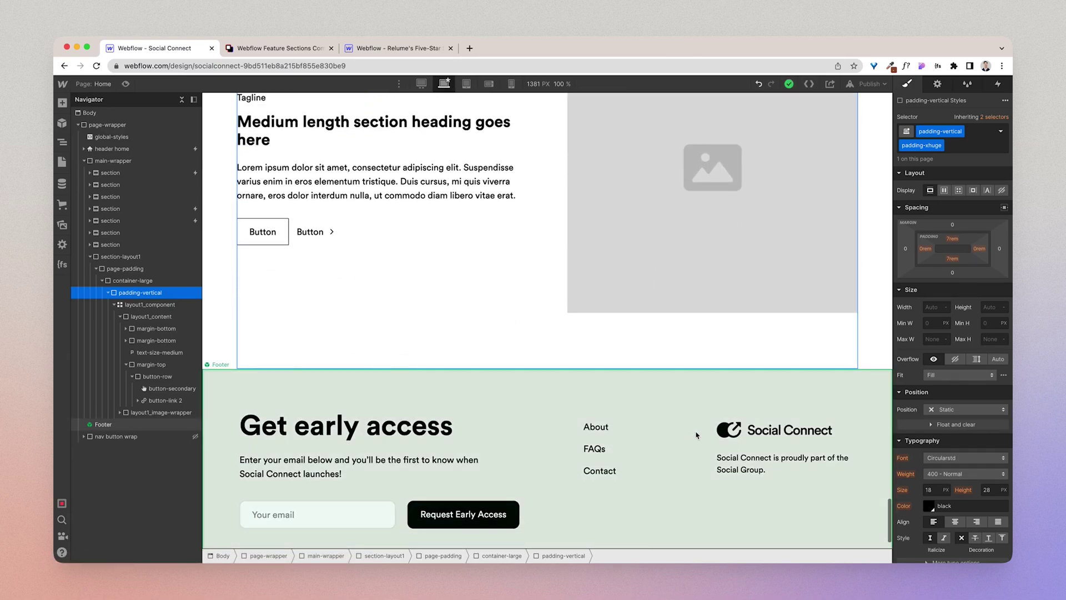
{"action": "left_click", "coordinate": [874, 333]}
{"action": "scroll", "coordinate": [874, 333], "scroll_direction": "up", "scroll_amount": 3}
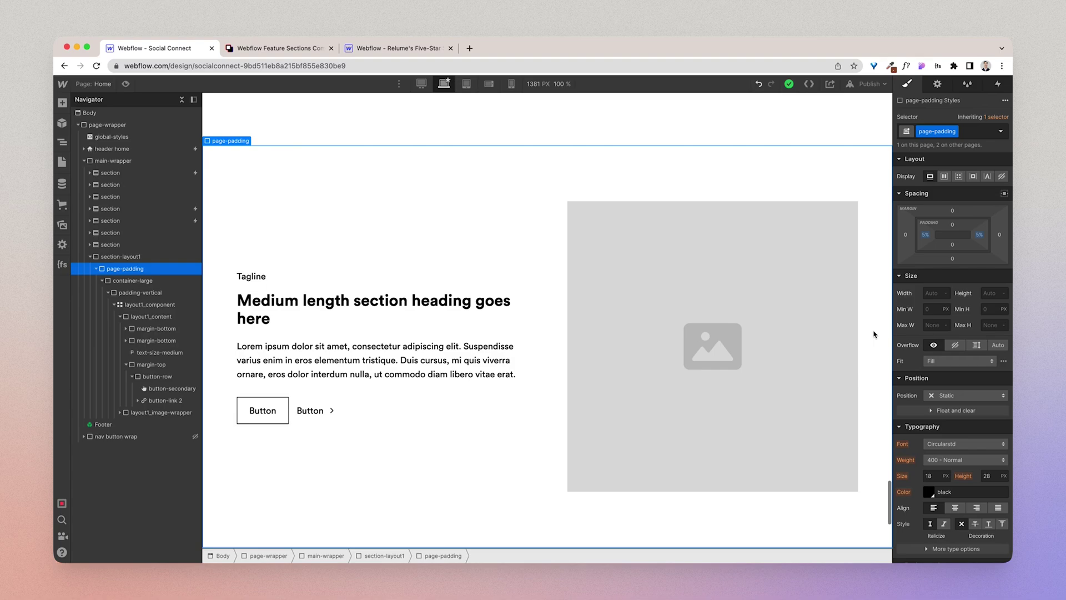
{"action": "scroll", "coordinate": [849, 340], "scroll_direction": "up", "scroll_amount": 2}
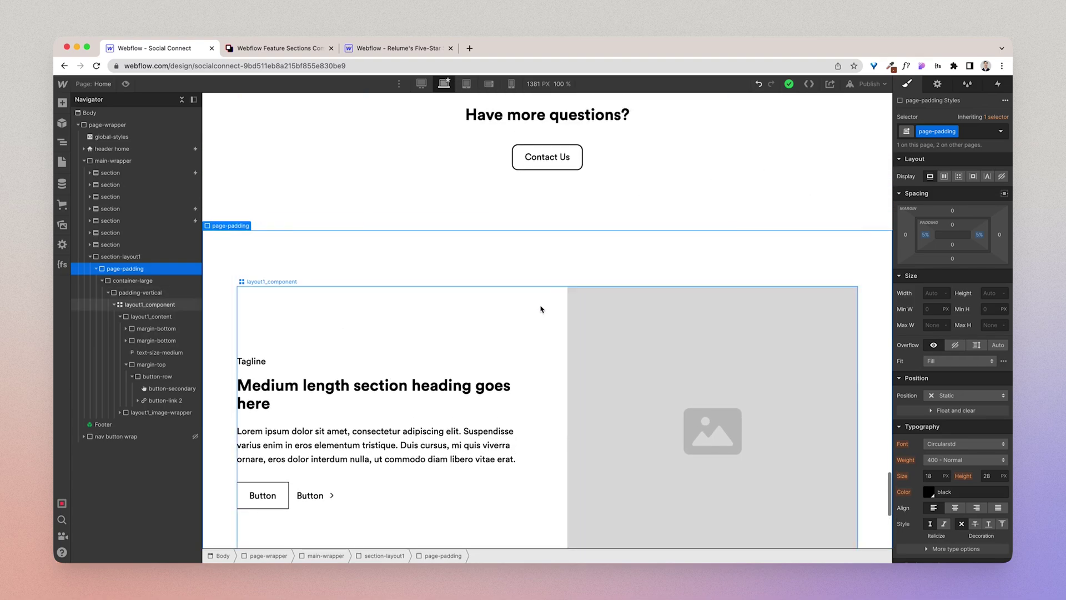
{"action": "scroll", "coordinate": [541, 309], "scroll_direction": "down", "scroll_amount": 1}
{"action": "left_click", "coordinate": [547, 263]}
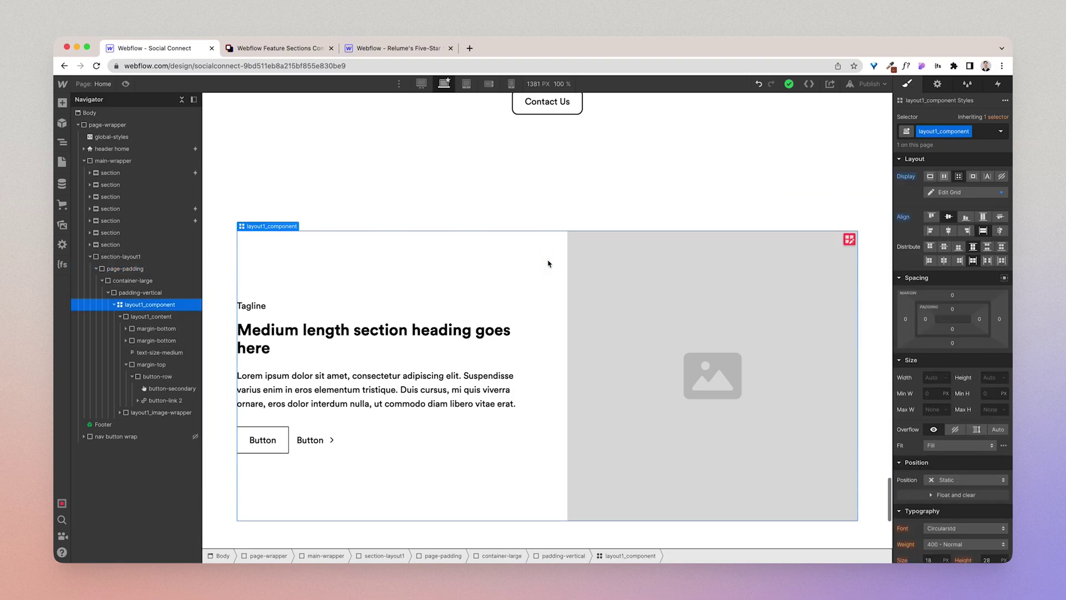
{"action": "scroll", "coordinate": [547, 263], "scroll_direction": "up", "scroll_amount": 20}
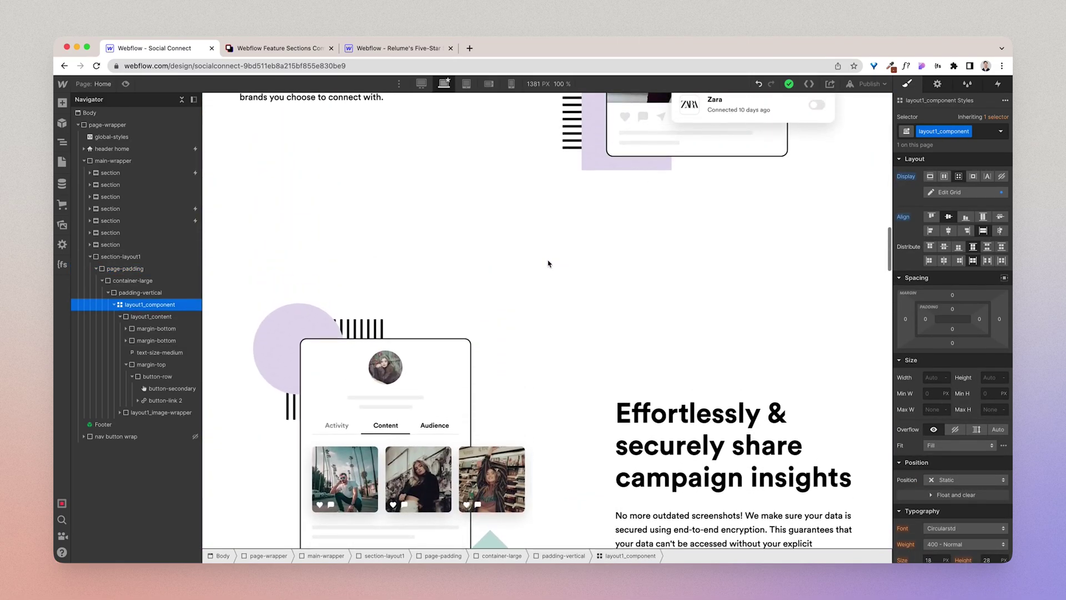
{"action": "scroll", "coordinate": [548, 263], "scroll_direction": "up", "scroll_amount": 15}
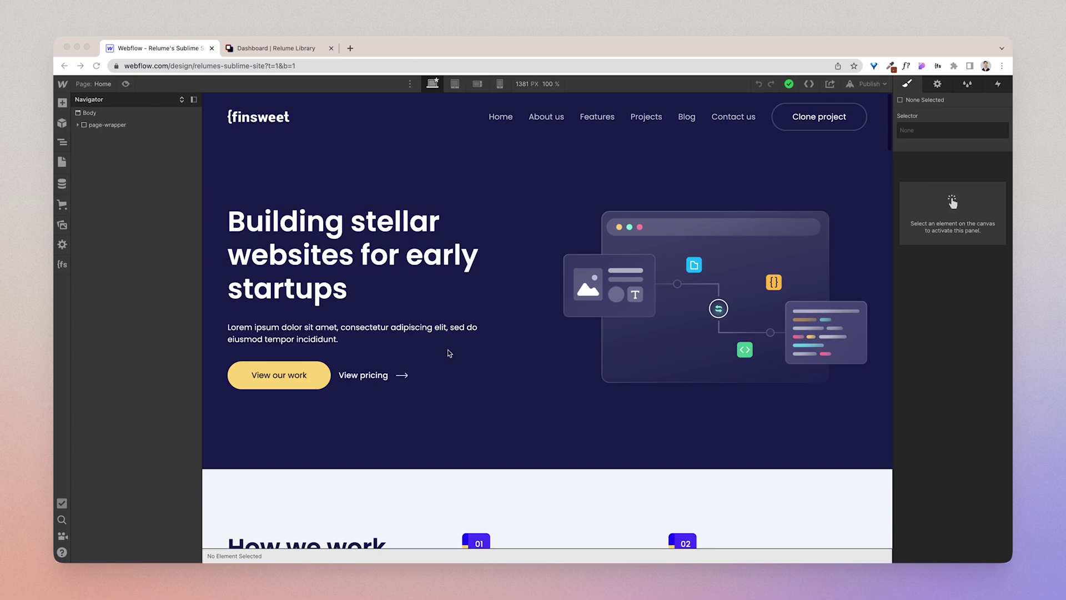
View the draft Style Guide page of the Relume's Sublime Site project and go back to its Home page
{"action": "left_click", "coordinate": [61, 161]}
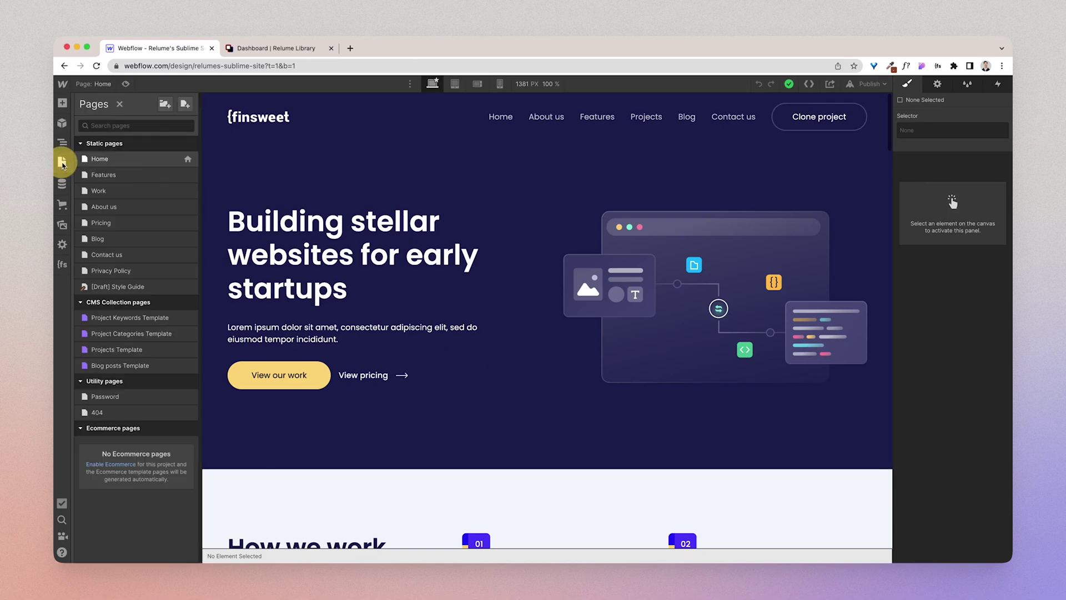
{"action": "left_click", "coordinate": [117, 286]}
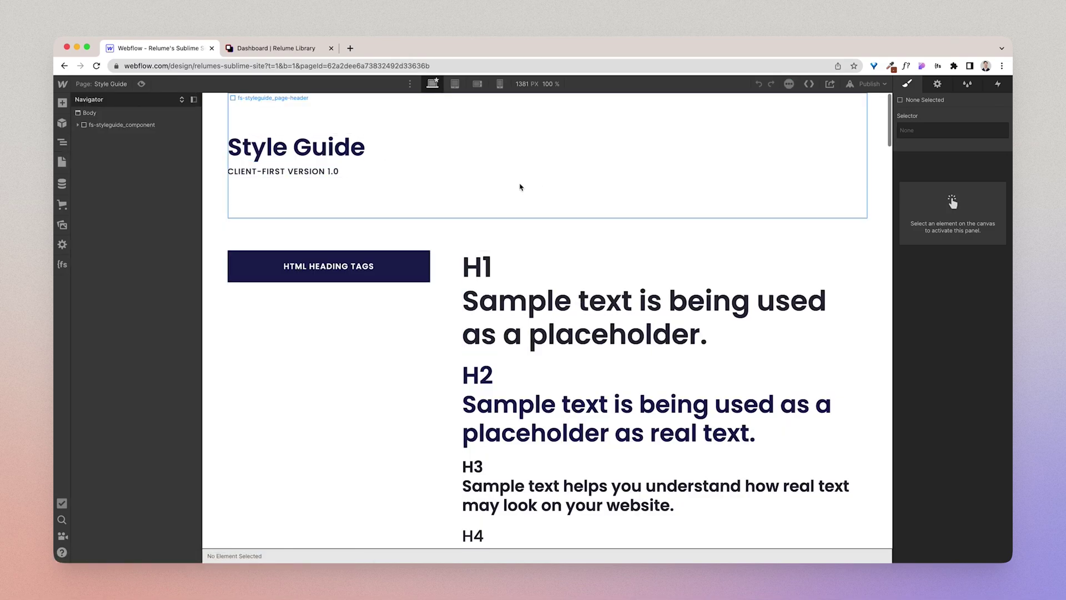
{"action": "left_click", "coordinate": [61, 161]}
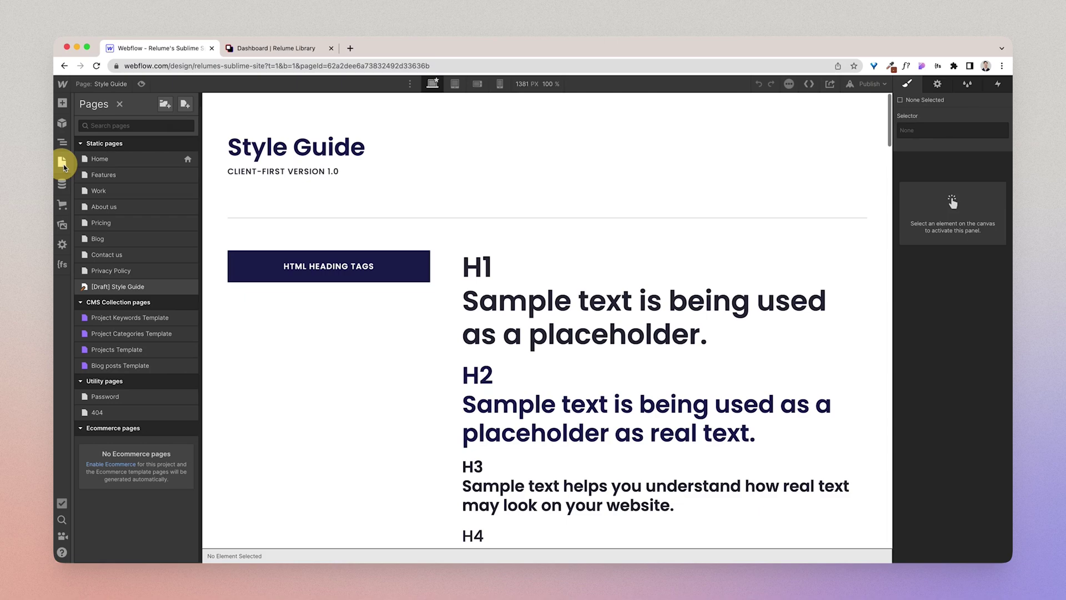
{"action": "left_click", "coordinate": [100, 159]}
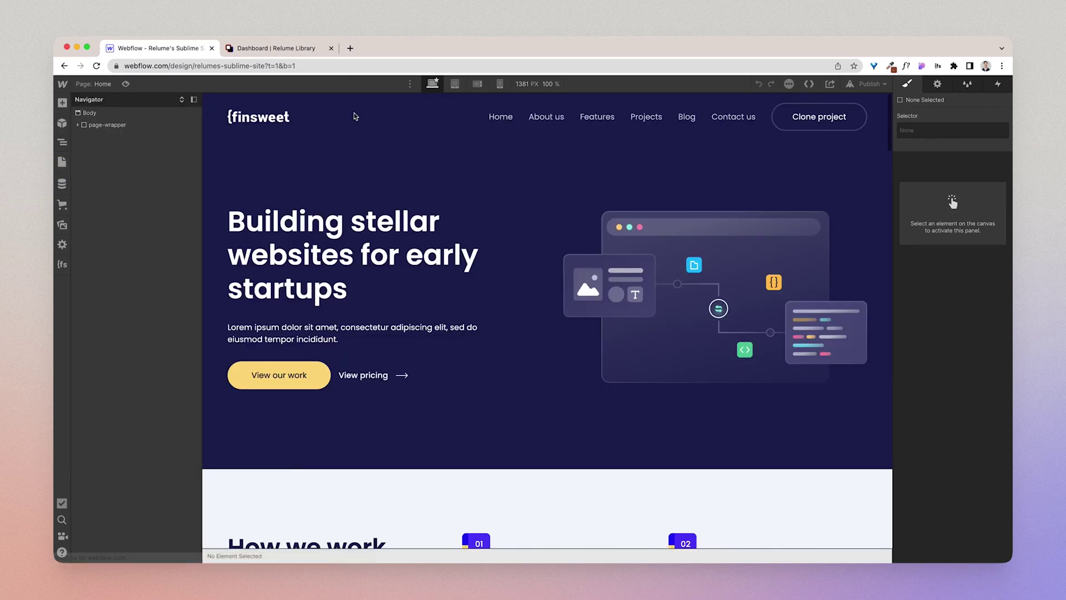
Switch to the Relume Library dashboard and set the style guide to Finsweet Style Guide
{"action": "left_click", "coordinate": [315, 55]}
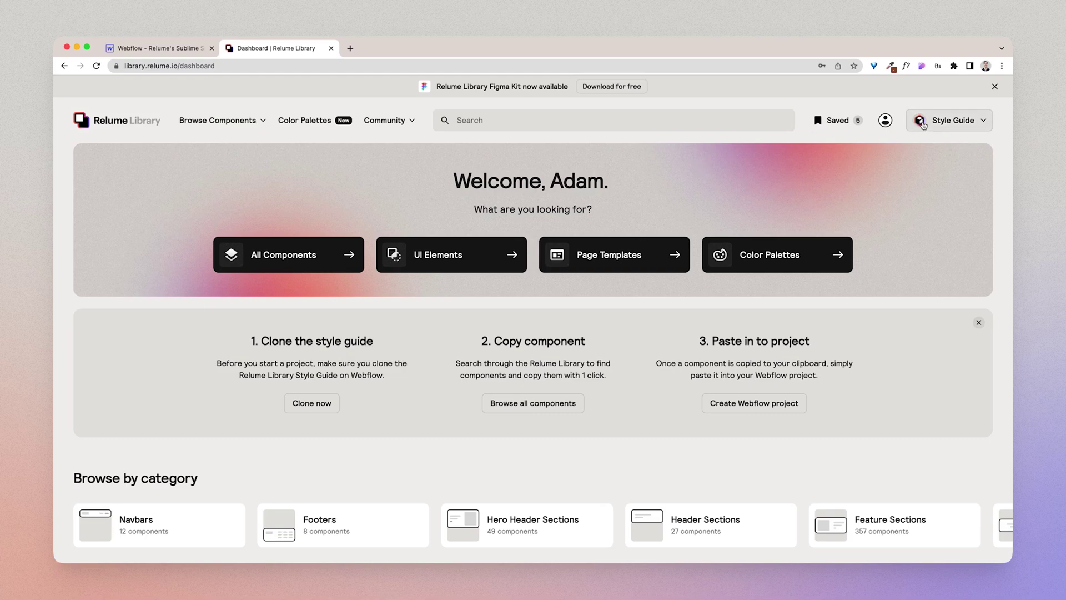
{"action": "left_click", "coordinate": [971, 122]}
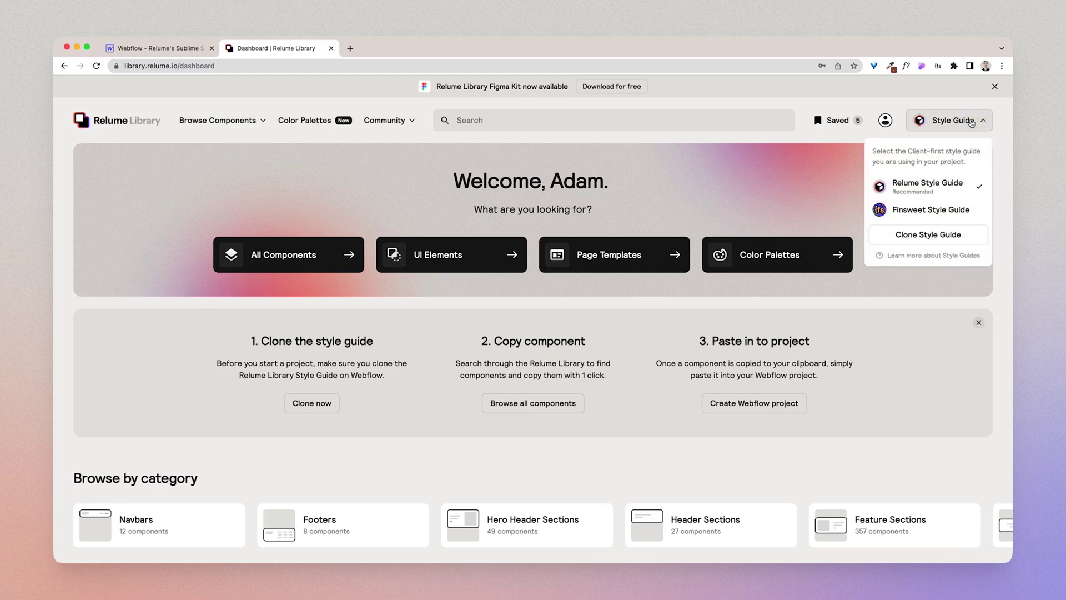
{"action": "left_click", "coordinate": [938, 214]}
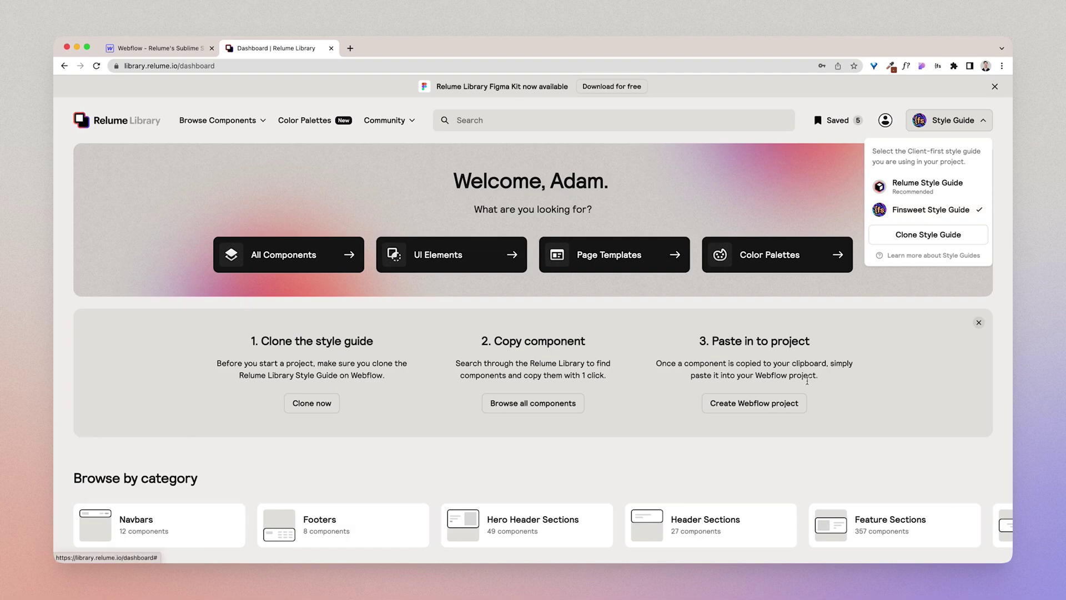
{"action": "left_click", "coordinate": [909, 303]}
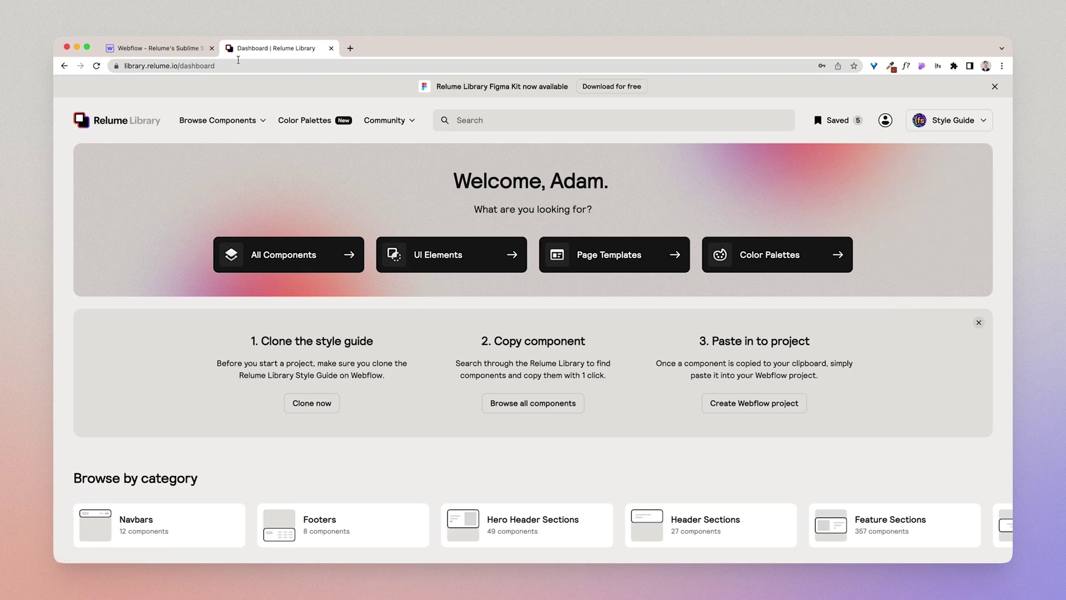
Open the Header Sections category of the Relume Library and copy the Header 44 component
{"action": "left_click", "coordinate": [249, 119]}
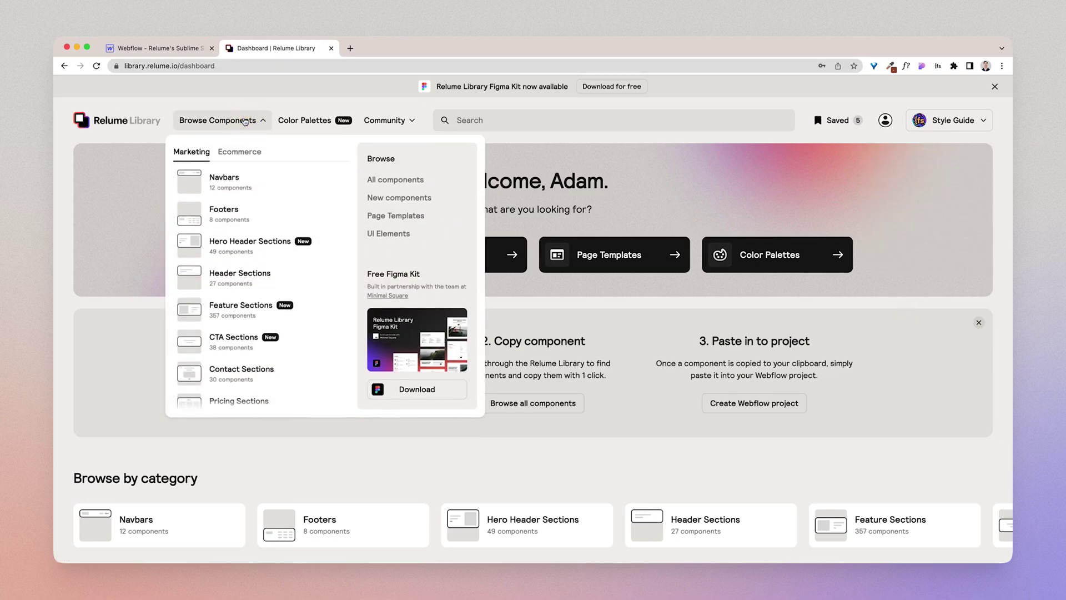
{"action": "left_click", "coordinate": [234, 283]}
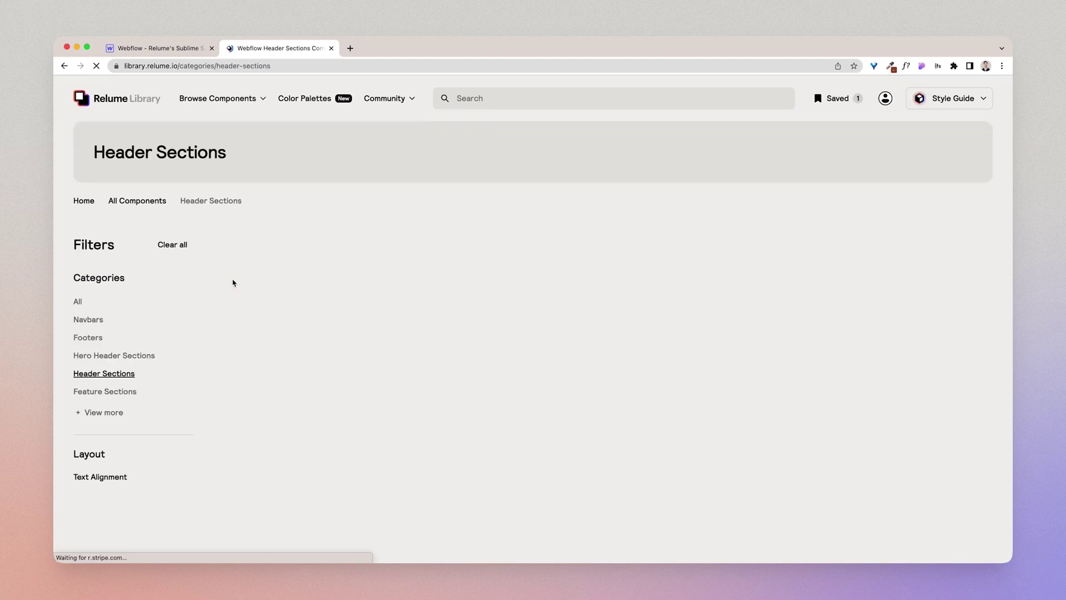
{"action": "left_click", "coordinate": [312, 490]}
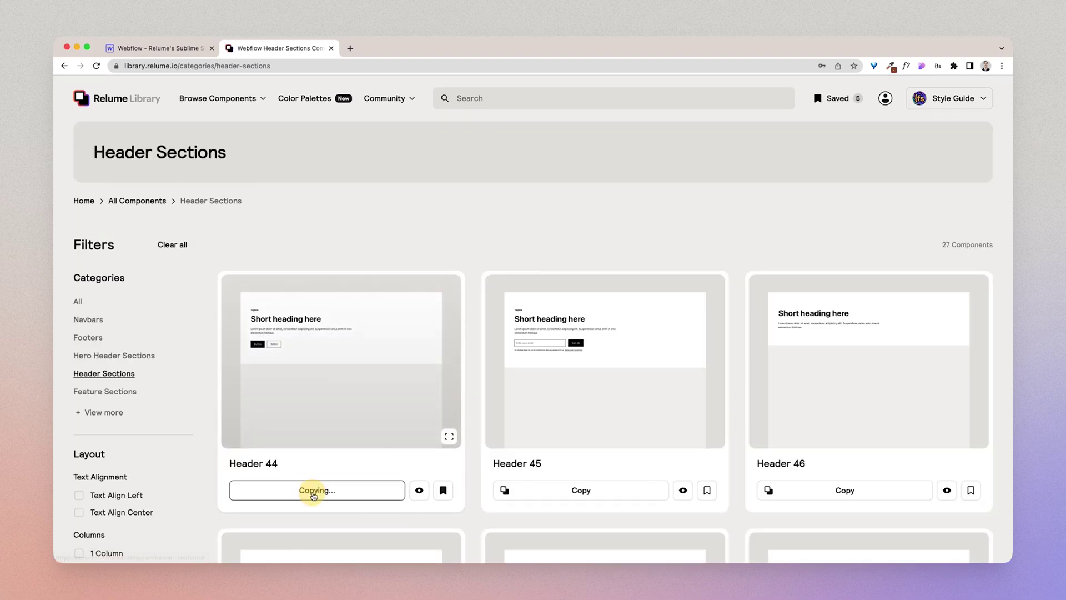
Return to the Webflow Home page and paste the Header 44 section into main-wrapper inside page-wrapper
{"action": "left_click", "coordinate": [161, 49]}
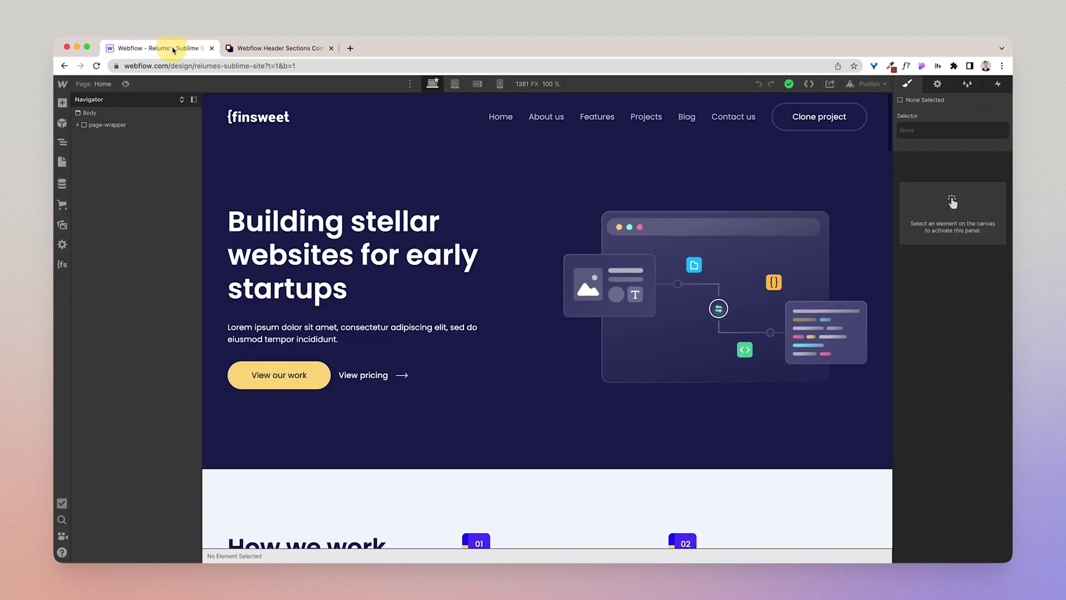
{"action": "scroll", "coordinate": [351, 269], "scroll_direction": "down", "scroll_amount": 4}
{"action": "scroll", "coordinate": [351, 269], "scroll_direction": "up", "scroll_amount": 4}
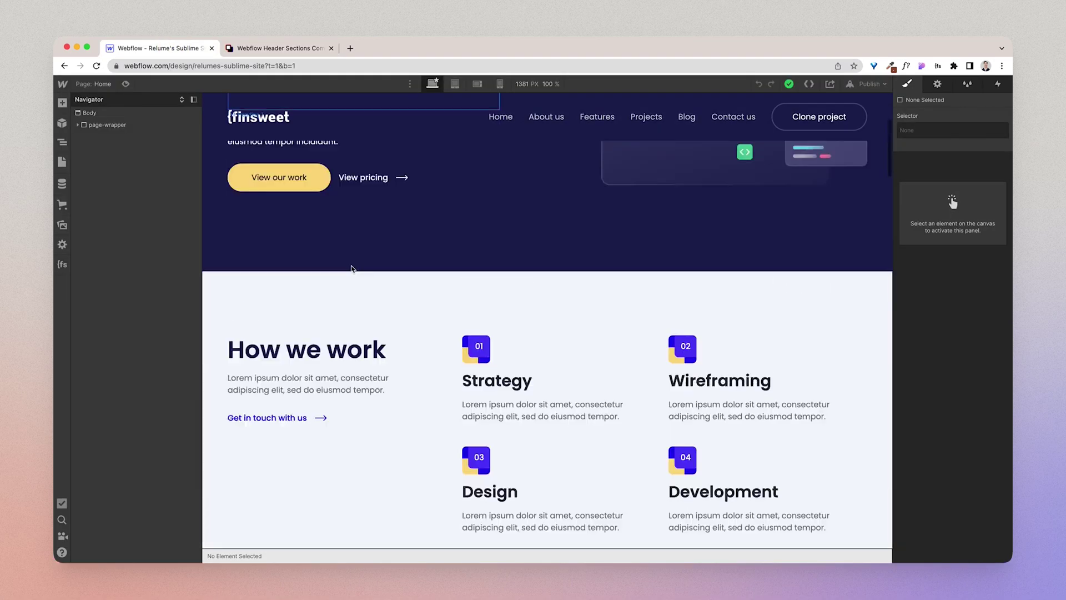
{"action": "left_click", "coordinate": [78, 125]}
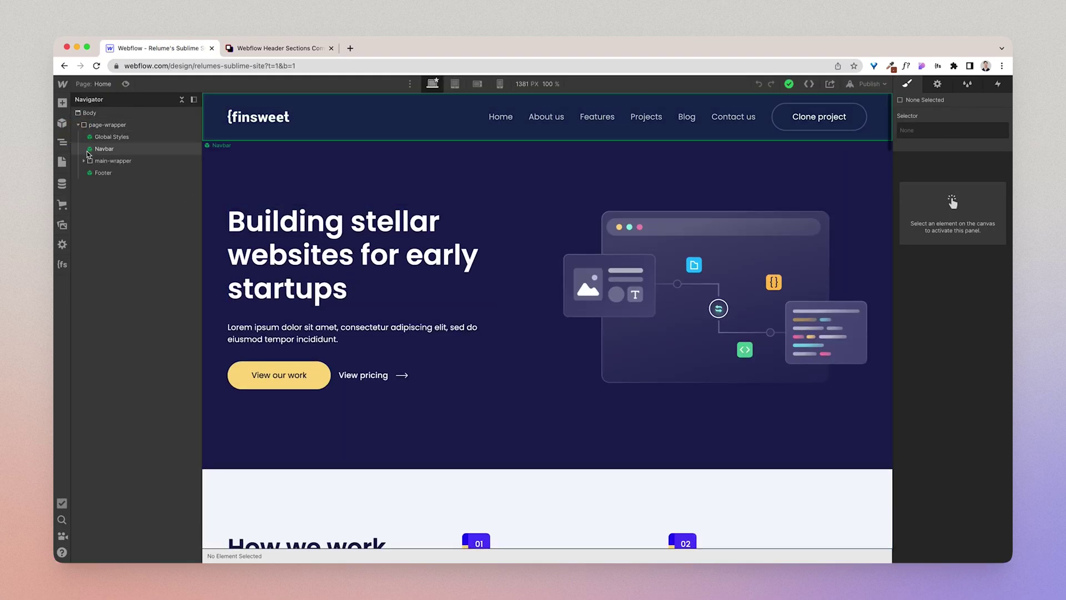
{"action": "left_click", "coordinate": [84, 161]}
{"action": "left_click", "coordinate": [102, 162]}
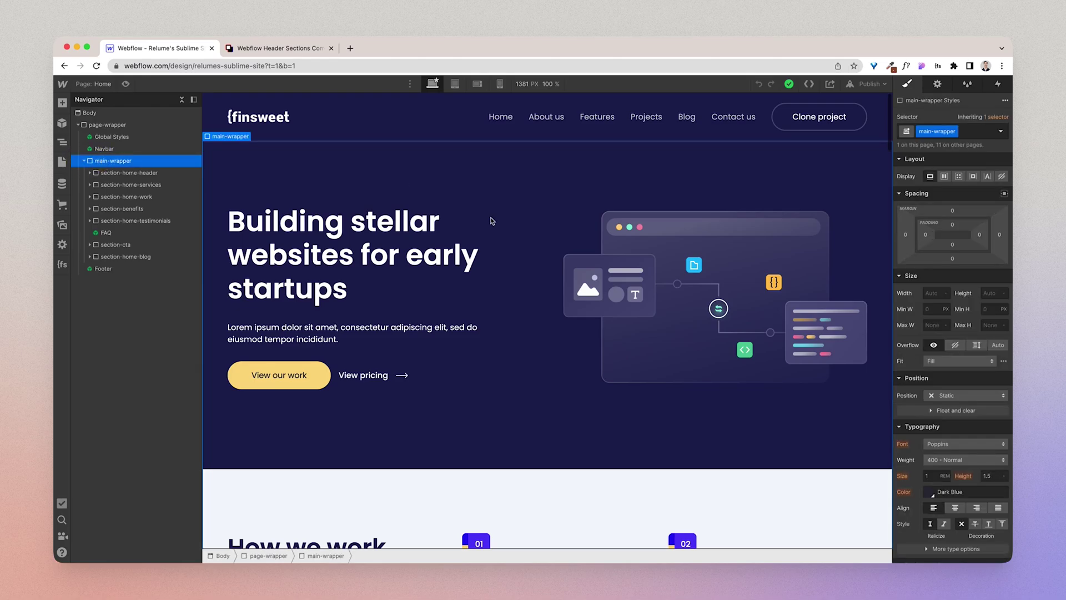
{"action": "key", "text": "cmd+v"}
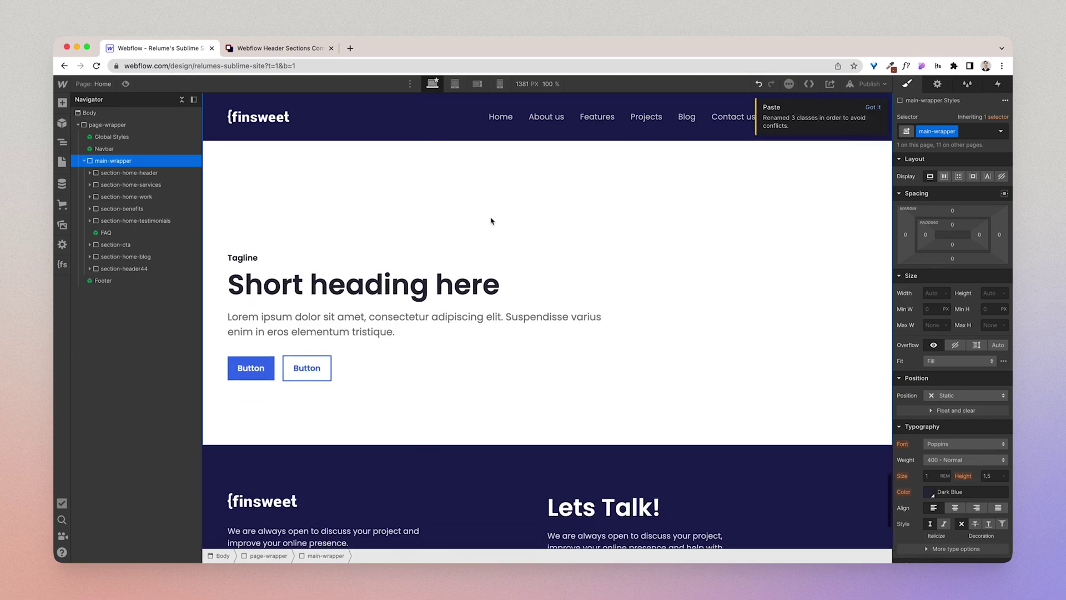
Replace the button-row 2 class on the pasted header's button container with the existing button-row class
{"action": "left_click", "coordinate": [346, 364]}
{"action": "left_click", "coordinate": [976, 132]}
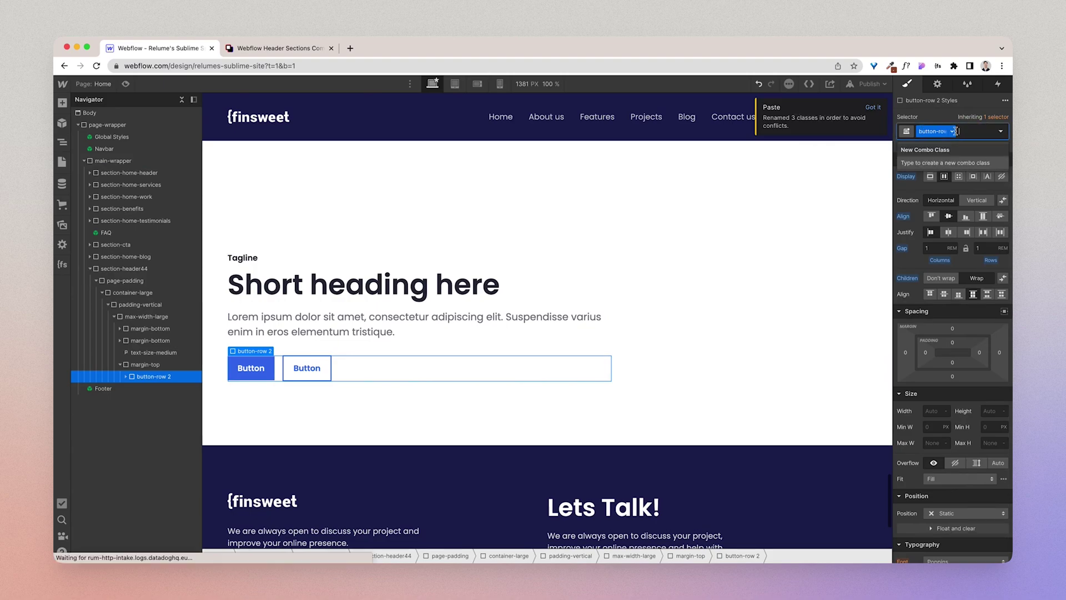
{"action": "key", "text": "BackSpace"}
{"action": "type", "text": "button-ro"}
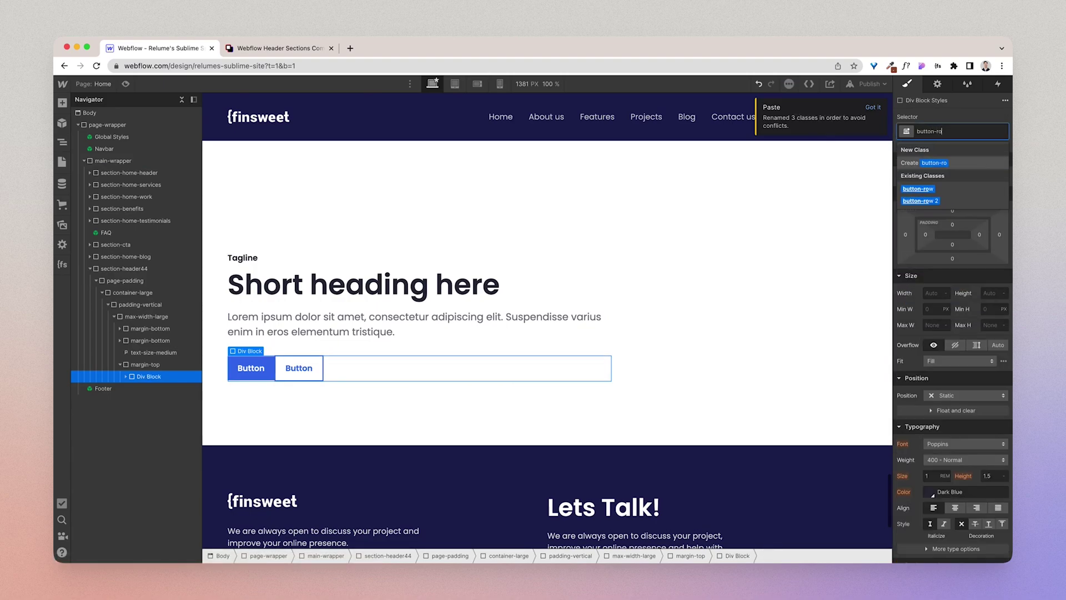
{"action": "left_click", "coordinate": [939, 189]}
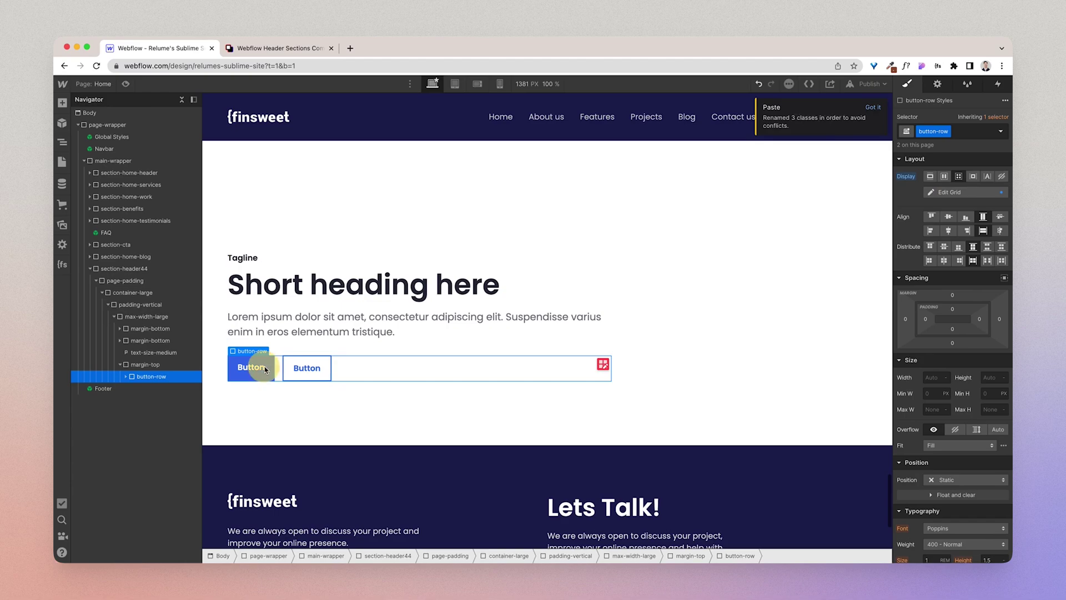
Replace the class on the first button in the pasted header's button row with the existing button class
{"action": "left_click", "coordinate": [251, 367]}
{"action": "left_click", "coordinate": [976, 131]}
{"action": "key", "text": "BackSpace"}
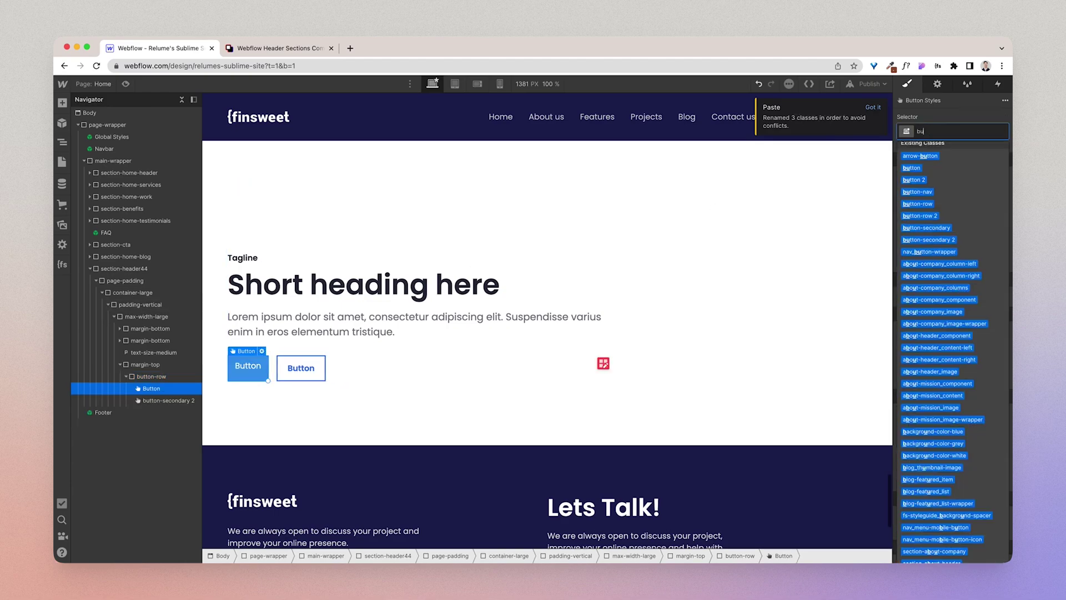
{"action": "type", "text": "butto"}
{"action": "left_click", "coordinate": [911, 201]}
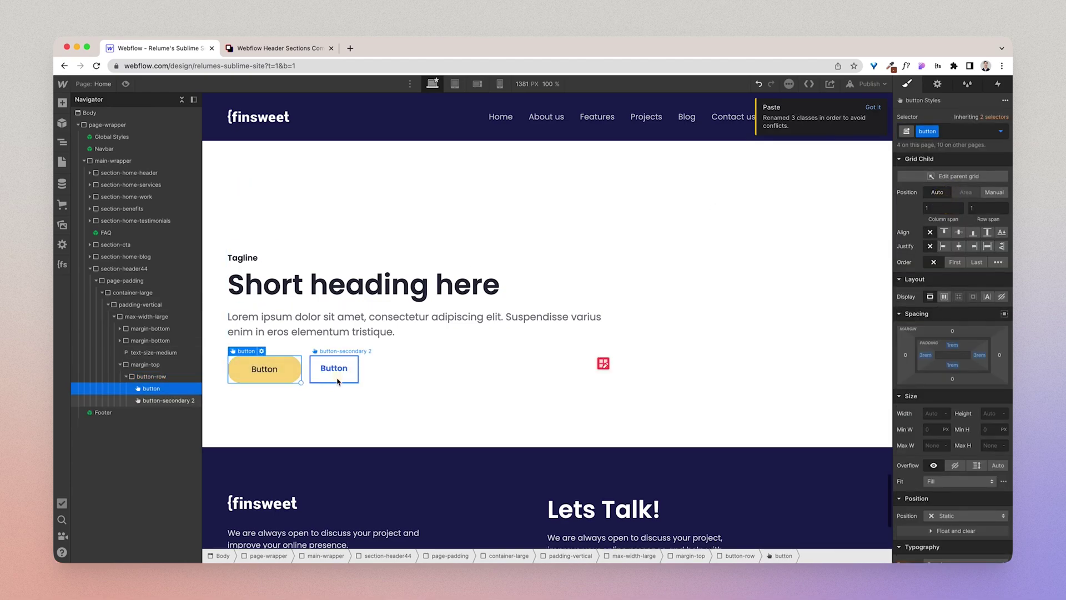
Replace the button-secondary 2 class on the pasted header's second button with the existing button-secondary class
{"action": "left_click", "coordinate": [993, 131]}
{"action": "key", "text": "BackSpace"}
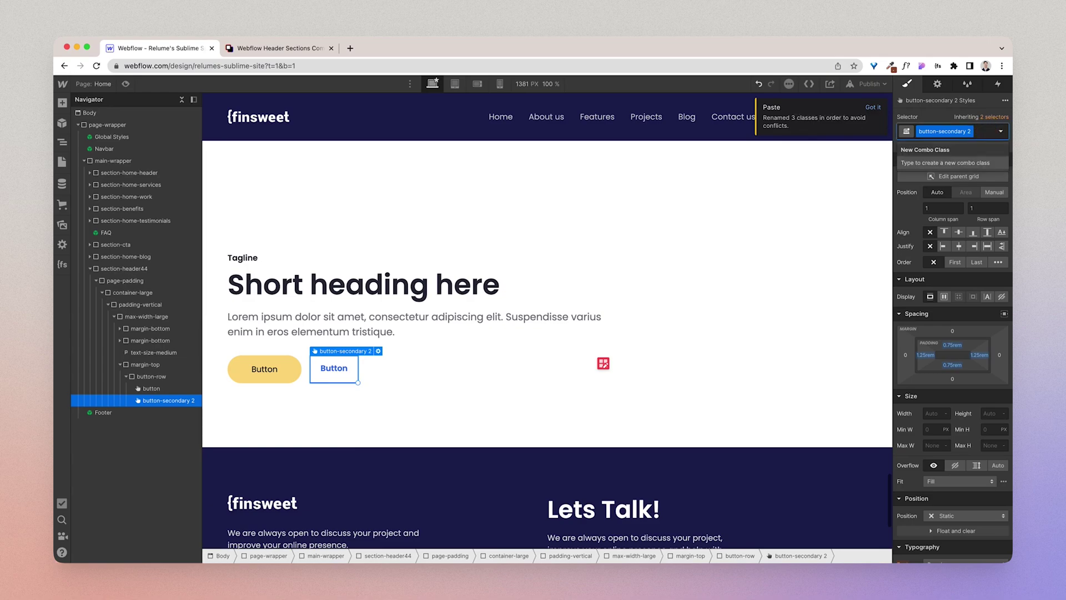
{"action": "type", "text": "button-se"}
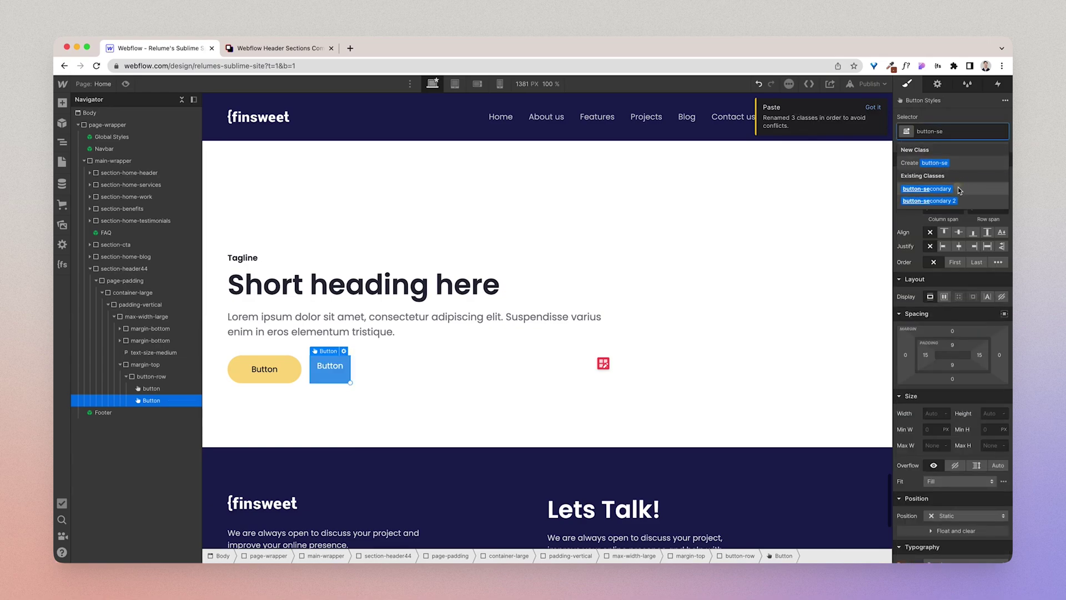
{"action": "left_click", "coordinate": [958, 187]}
Compare the pasted header's padding-vertical block and styling with the page's earlier sections, and dismiss the paste notice
{"action": "left_click", "coordinate": [661, 360]}
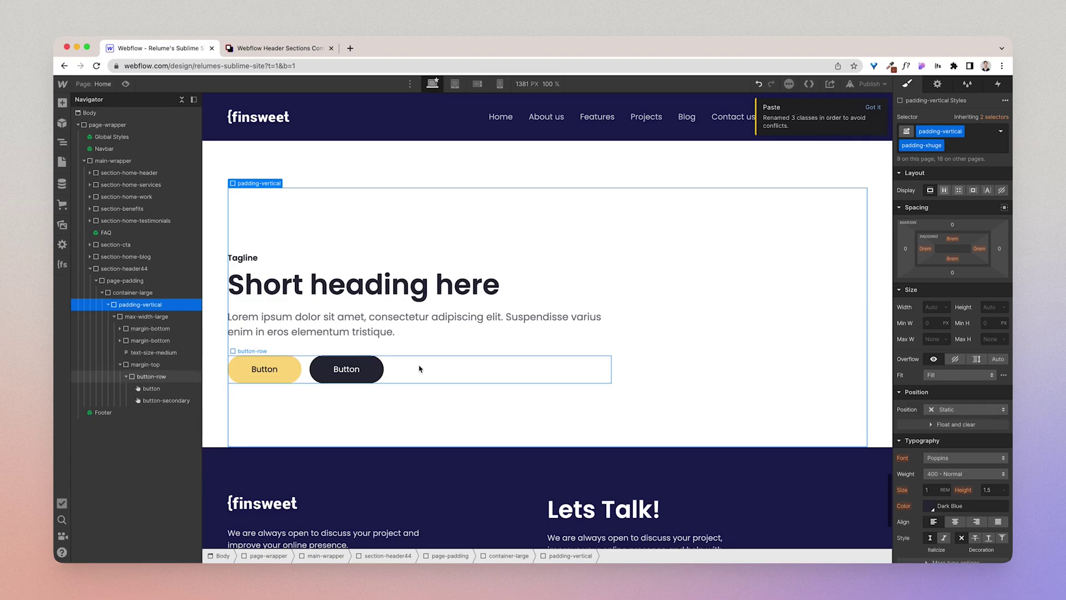
{"action": "scroll", "coordinate": [627, 373], "scroll_direction": "up", "scroll_amount": 10}
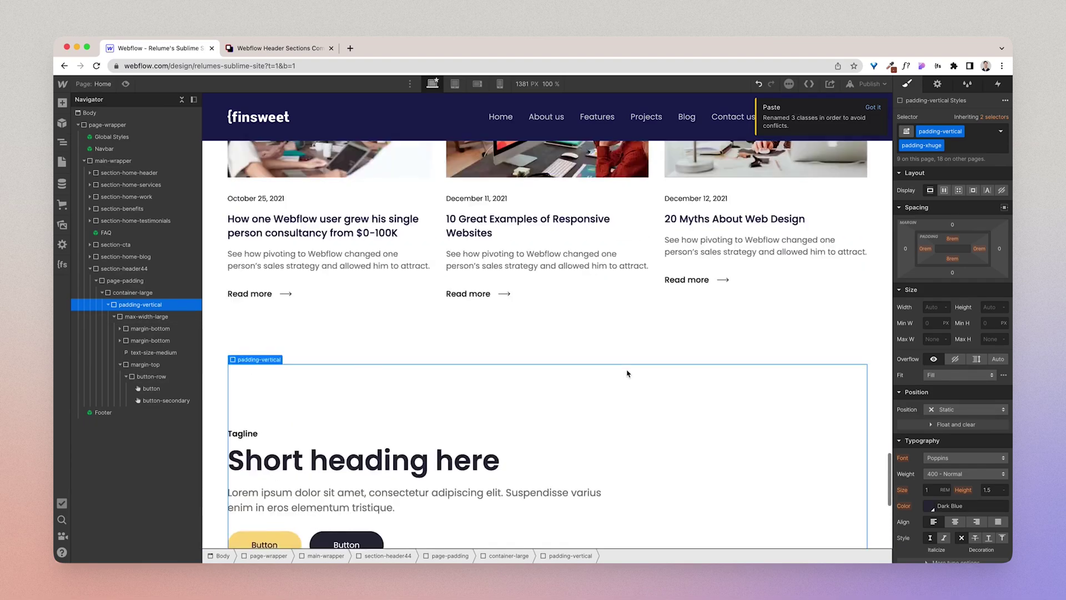
{"action": "scroll", "coordinate": [627, 373], "scroll_direction": "up", "scroll_amount": 10}
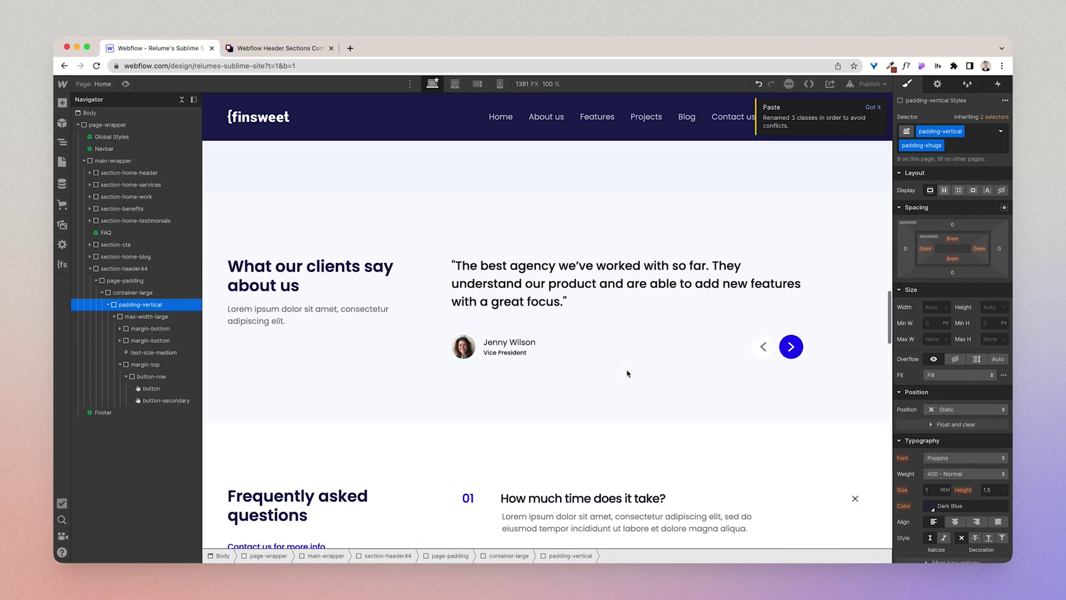
{"action": "scroll", "coordinate": [627, 373], "scroll_direction": "down", "scroll_amount": 5}
{"action": "scroll", "coordinate": [627, 373], "scroll_direction": "down", "scroll_amount": 15}
{"action": "scroll", "coordinate": [628, 373], "scroll_direction": "up", "scroll_amount": 5}
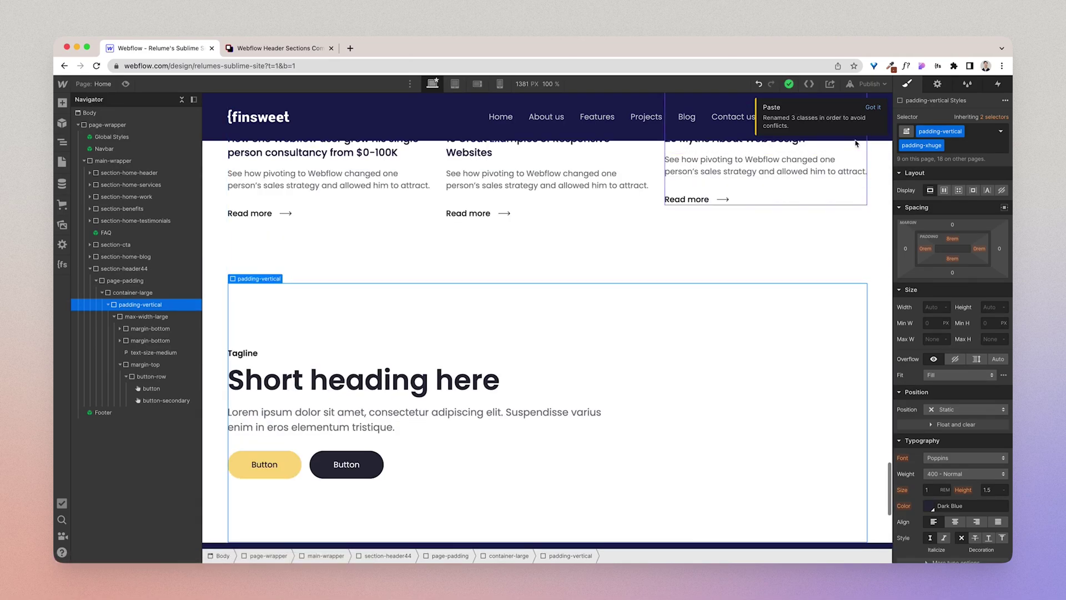
{"action": "left_click", "coordinate": [871, 107]}
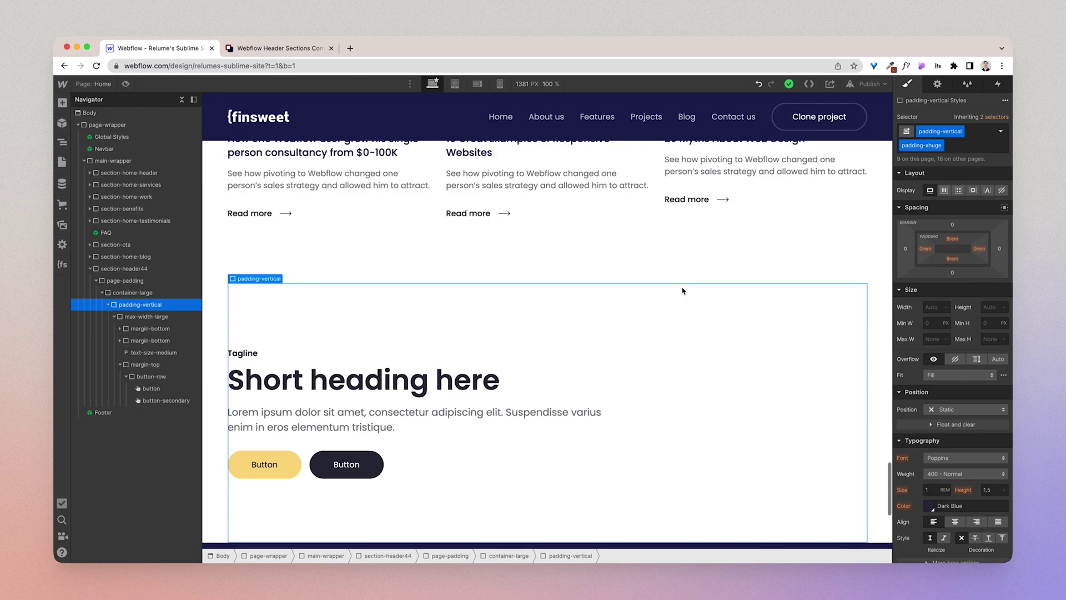